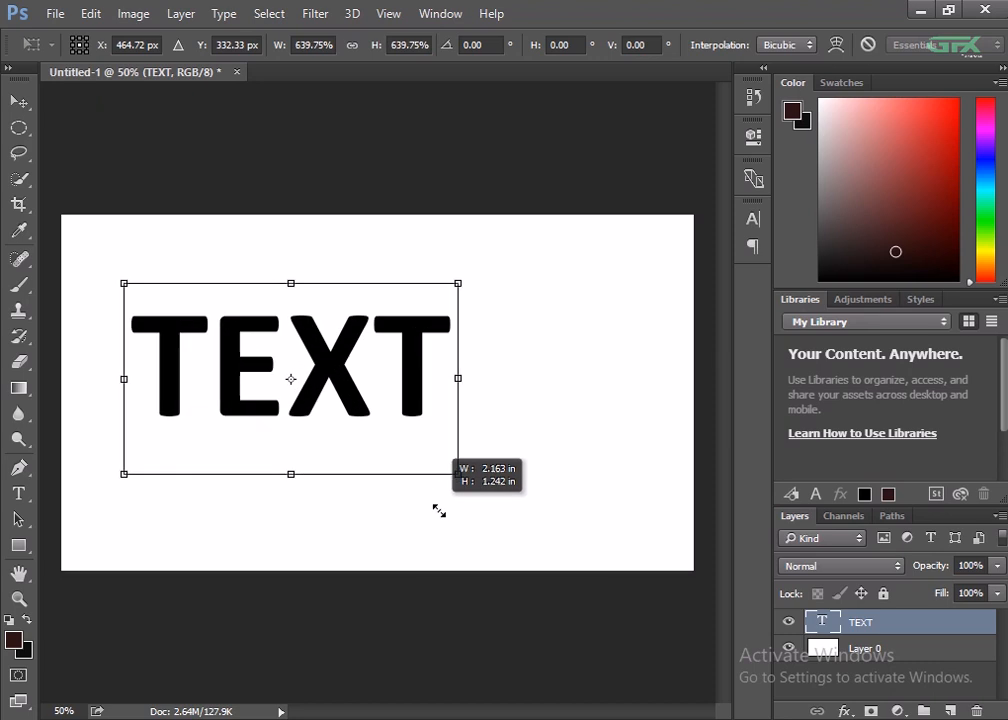
Step: Enlarge the TEXT layer to about 683% and center it on the canvas
{"action": "left_click_drag", "start_coordinate": [395, 404], "coordinate": [452, 414]}
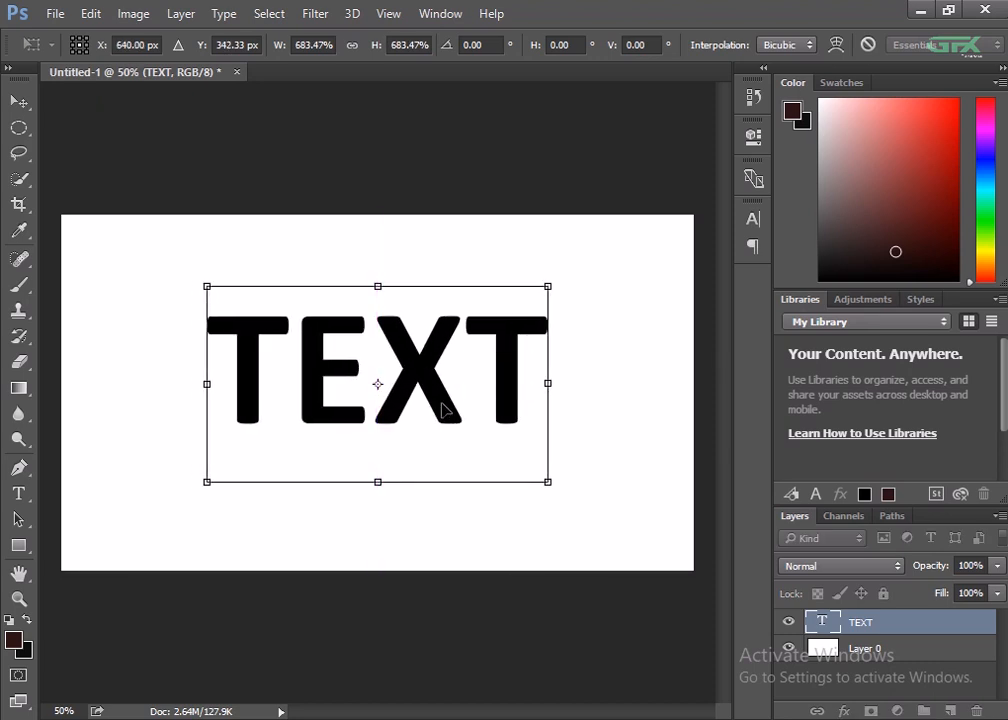
{"action": "key", "text": "Return"}
Step: Add a Solid Color fill layer above Layer 0 in bright blue, about #00aeff
{"action": "left_click", "coordinate": [862, 648]}
{"action": "left_click", "coordinate": [901, 711]}
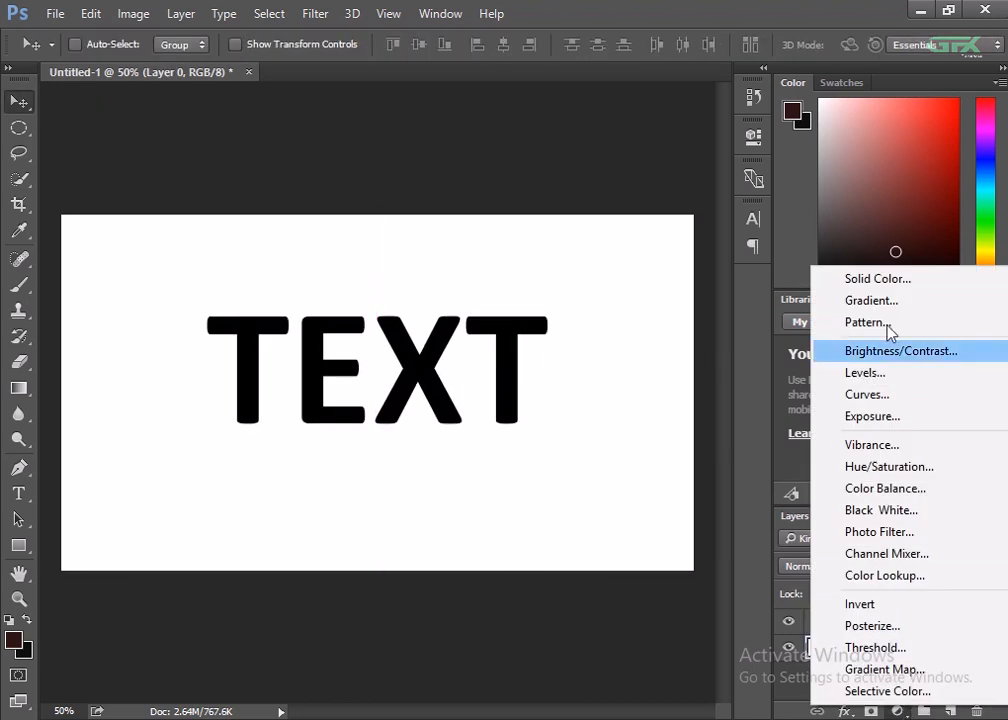
{"action": "left_click", "coordinate": [877, 278]}
{"action": "left_click_drag", "start_coordinate": [498, 259], "coordinate": [536, 286]}
{"action": "left_click", "coordinate": [502, 162]}
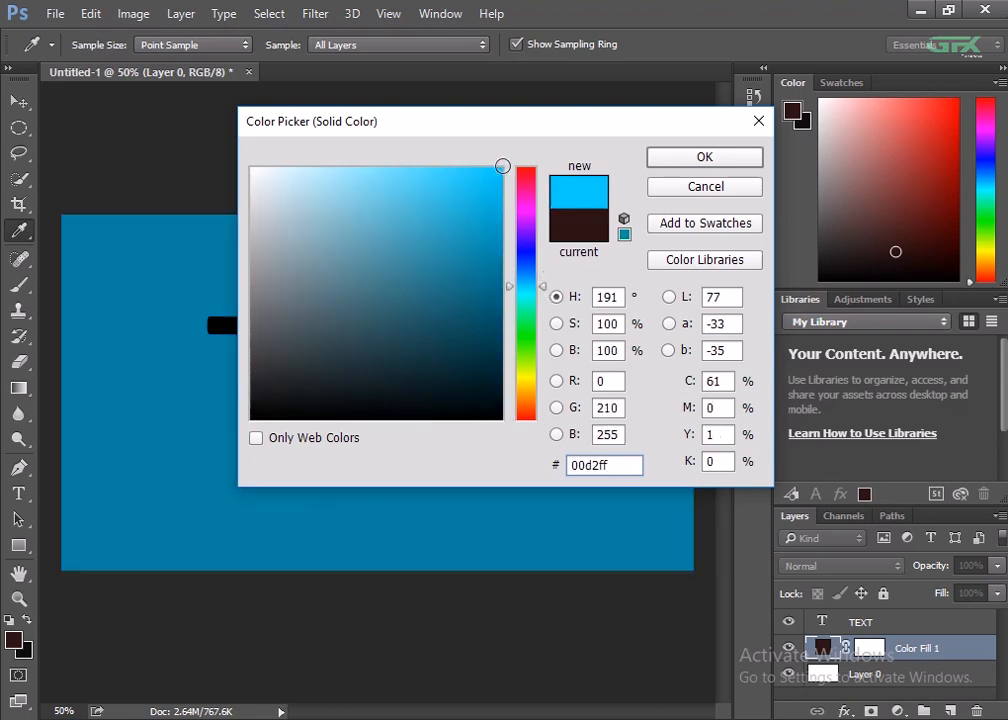
{"action": "mouse_move", "coordinate": [504, 166]}
{"action": "left_mouse_down"}
{"action": "mouse_move", "coordinate": [503, 334]}
{"action": "mouse_move", "coordinate": [540, 282]}
{"action": "mouse_move", "coordinate": [522, 160]}
{"action": "left_mouse_up"}
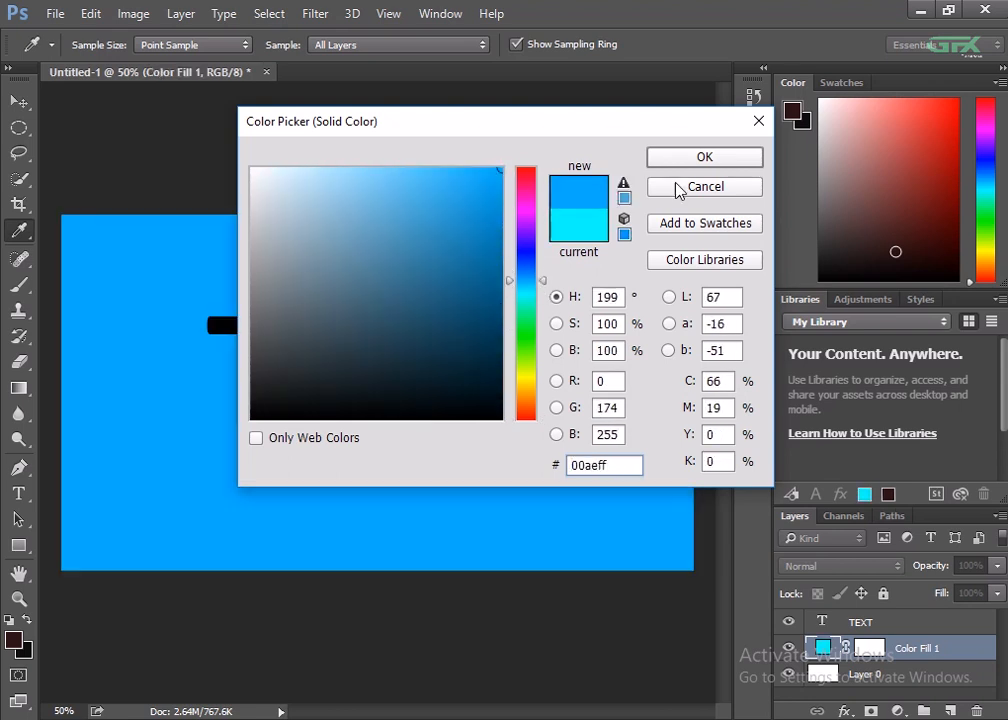
{"action": "left_click", "coordinate": [705, 157]}
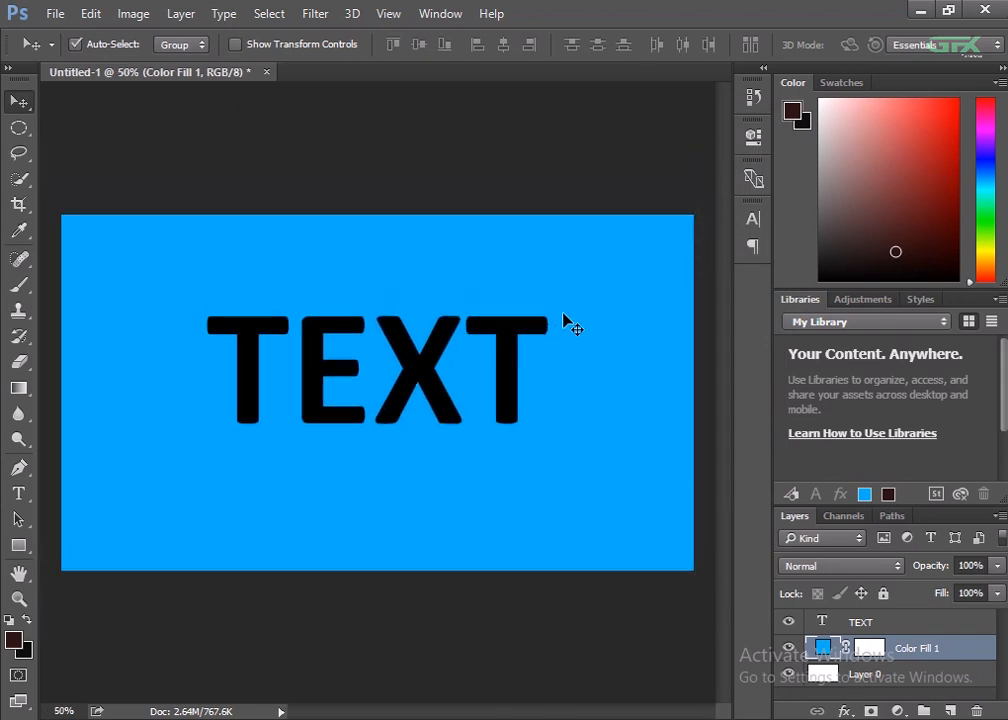
Step: Scale the TEXT layer up to about 126% from its center and shift it slightly downward on the canvas
{"action": "left_click", "coordinate": [884, 603]}
{"action": "left_click", "coordinate": [884, 603]}
{"action": "left_click", "coordinate": [890, 622]}
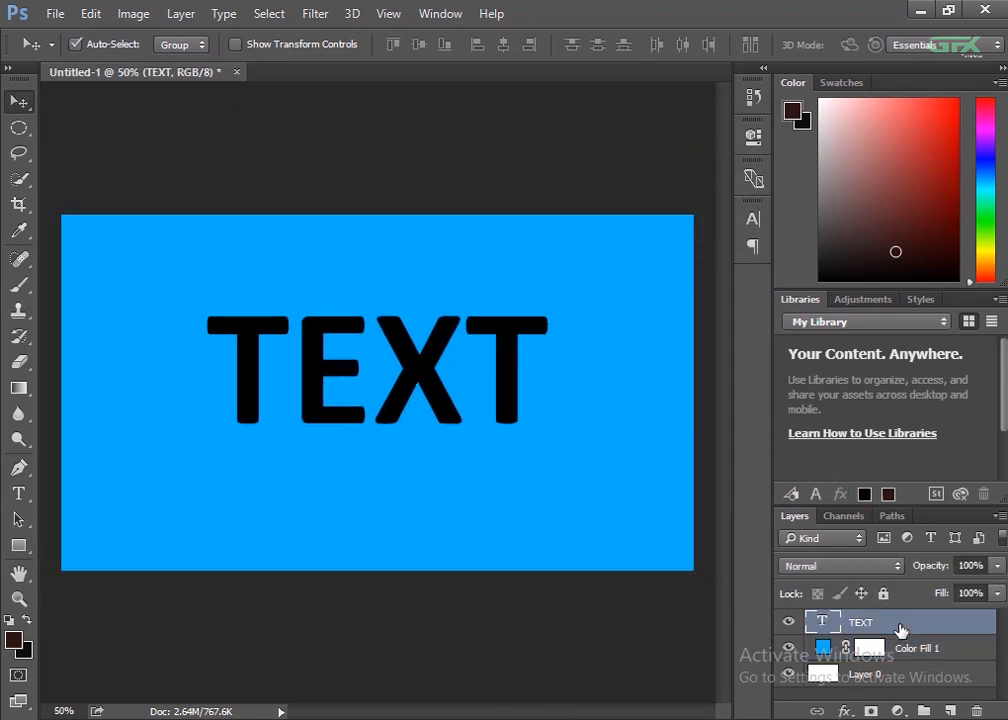
{"action": "key", "text": "ctrl+t"}
{"action": "left_click_drag", "start_coordinate": [550, 477], "coordinate": [591, 507]}
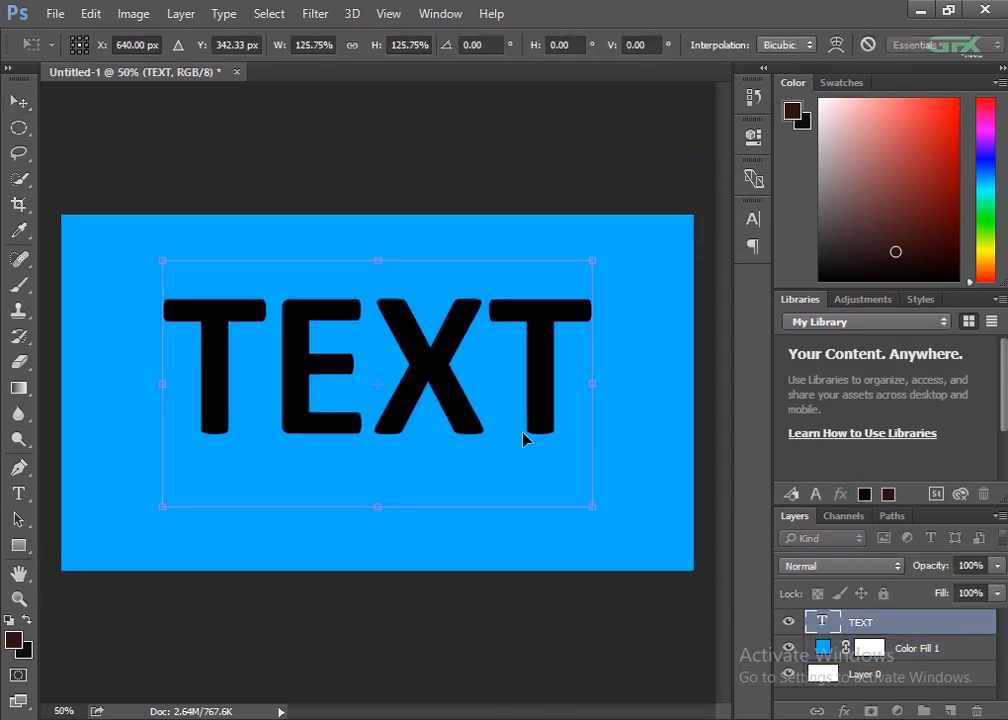
{"action": "key", "text": "Return"}
{"action": "left_click_drag", "start_coordinate": [473, 421], "coordinate": [475, 432]}
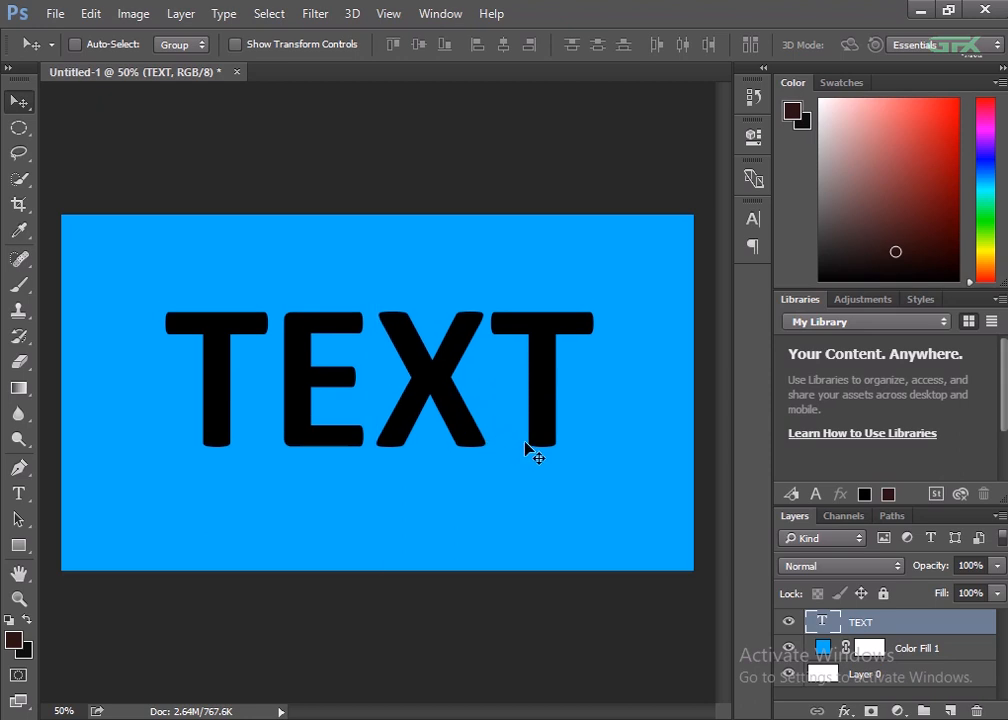
Step: Lower the TEXT layer's fill to 0%, keeping its opacity at 100%
{"action": "left_click", "coordinate": [997, 594]}
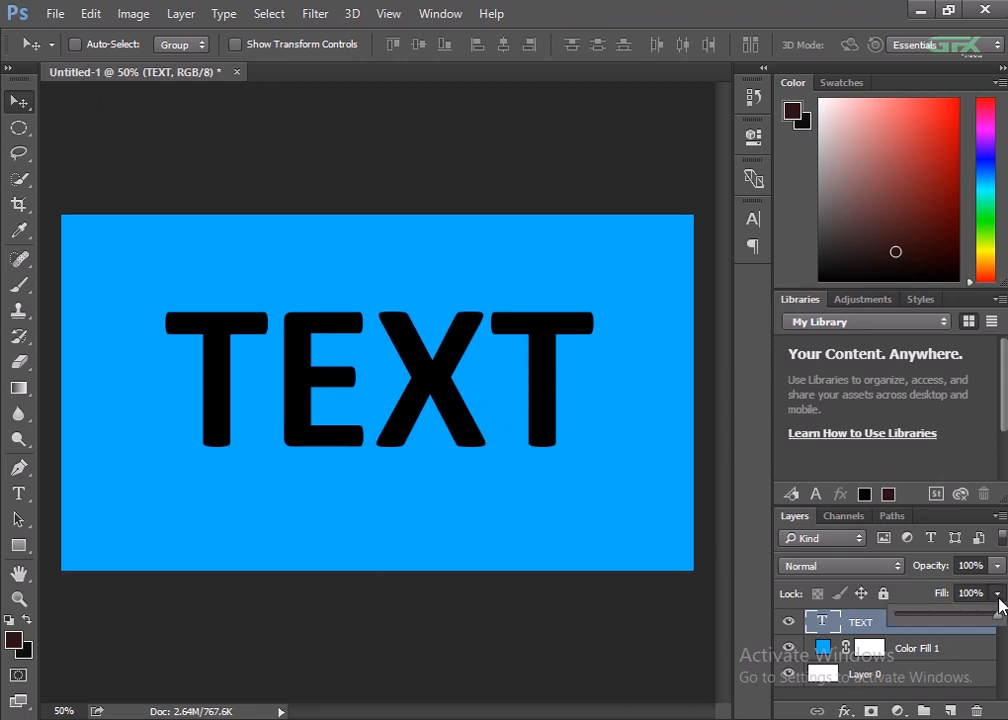
{"action": "left_click_drag", "start_coordinate": [995, 614], "coordinate": [893, 627]}
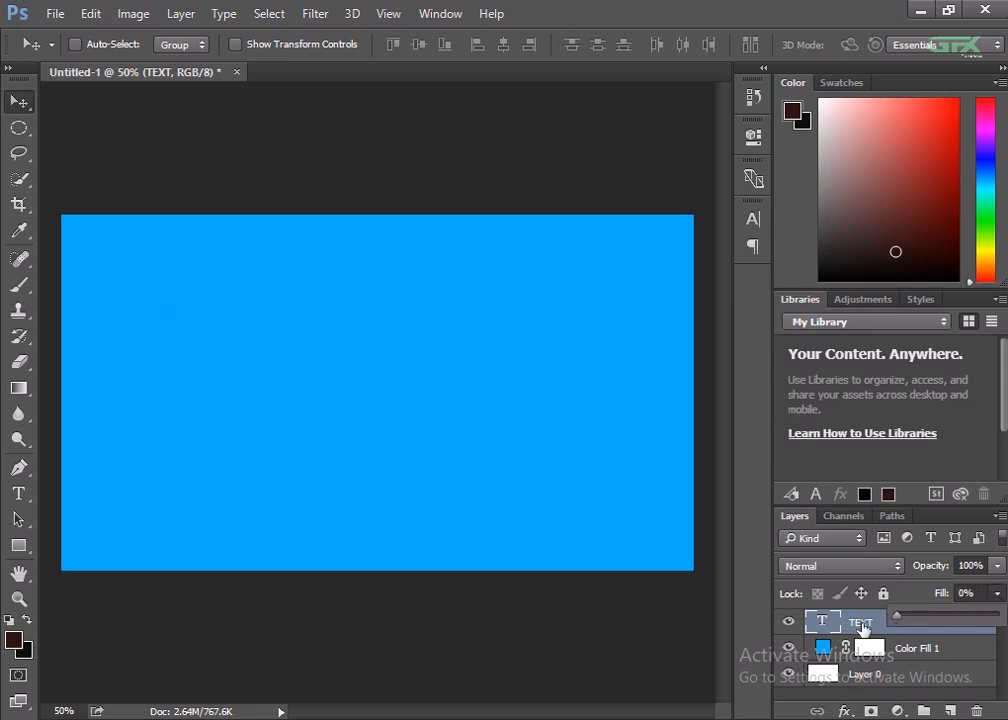
{"action": "left_click", "coordinate": [935, 645]}
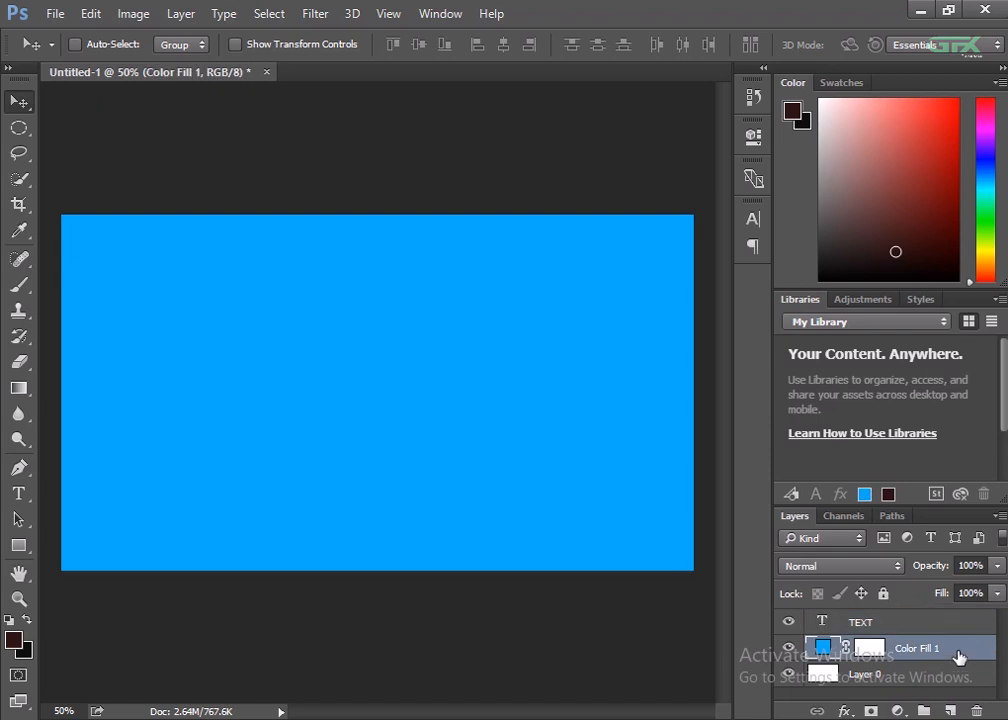
{"action": "left_click", "coordinate": [959, 631]}
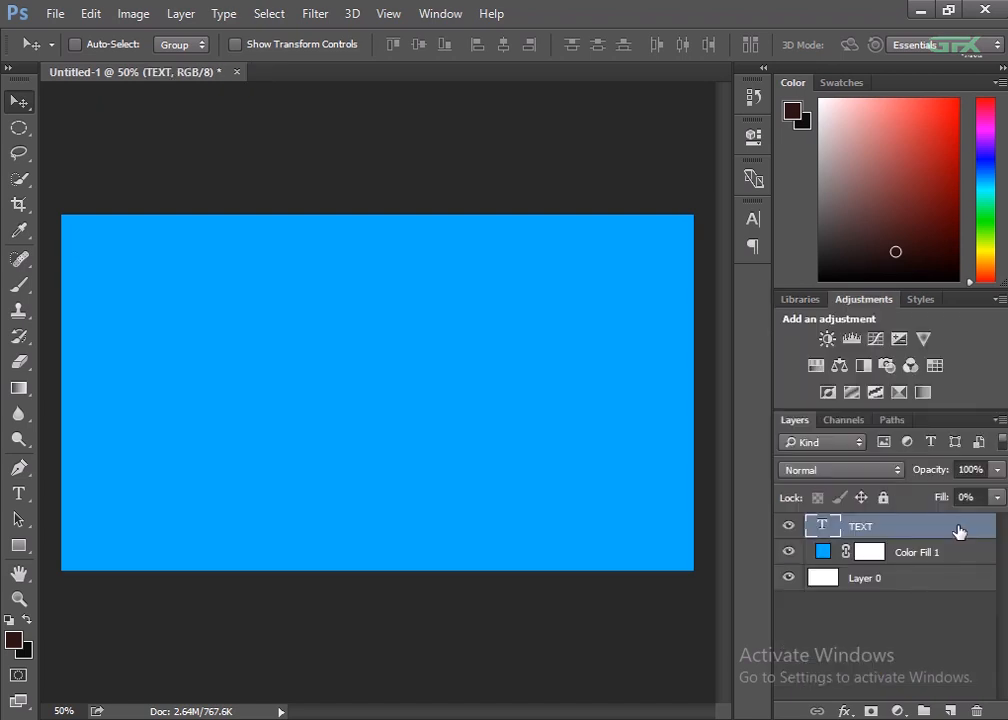
Step: Add a Bevel & Emboss effect with default settings to the TEXT layer and set its style to Pillow Emboss
{"action": "double_click", "coordinate": [958, 531]}
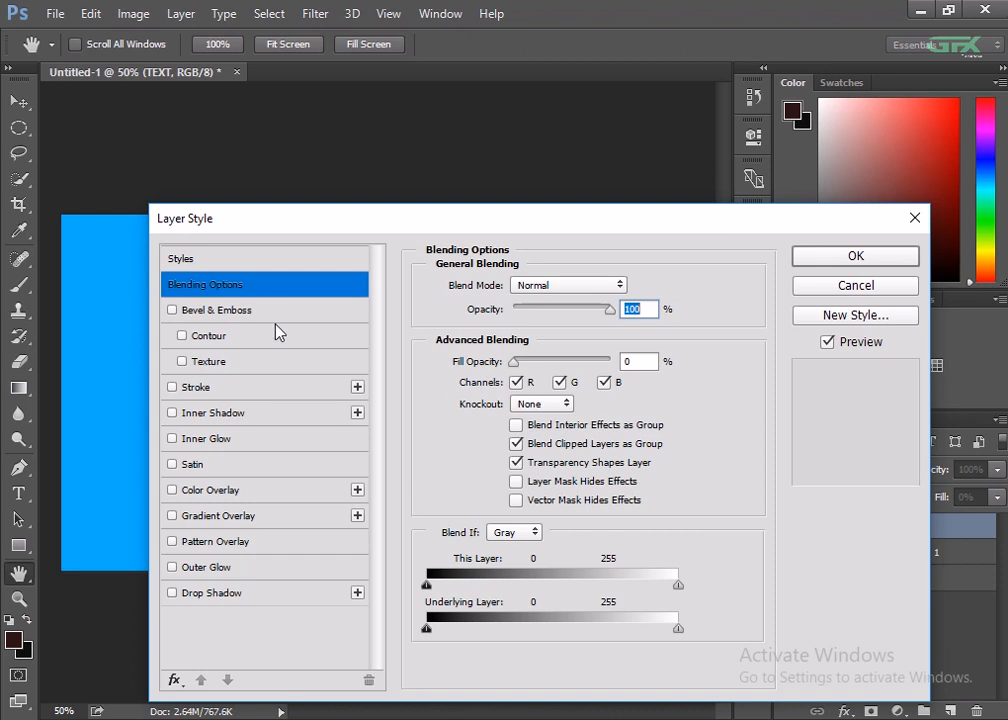
{"action": "left_click", "coordinate": [265, 311]}
{"action": "left_click", "coordinate": [642, 670]}
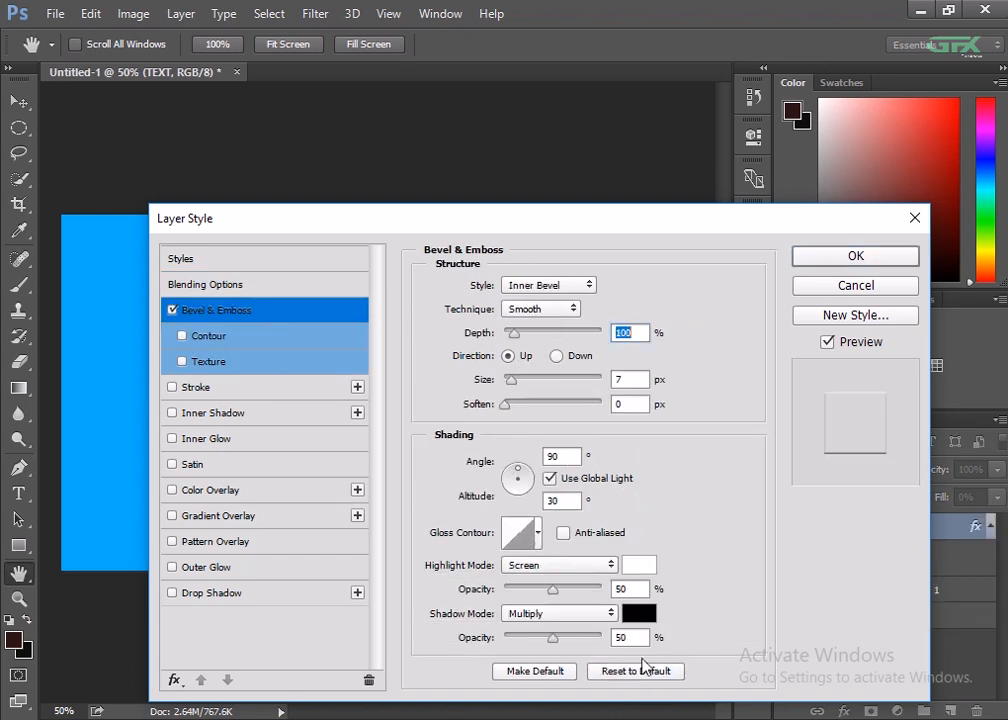
{"action": "left_click_drag", "start_coordinate": [598, 218], "coordinate": [888, 216]}
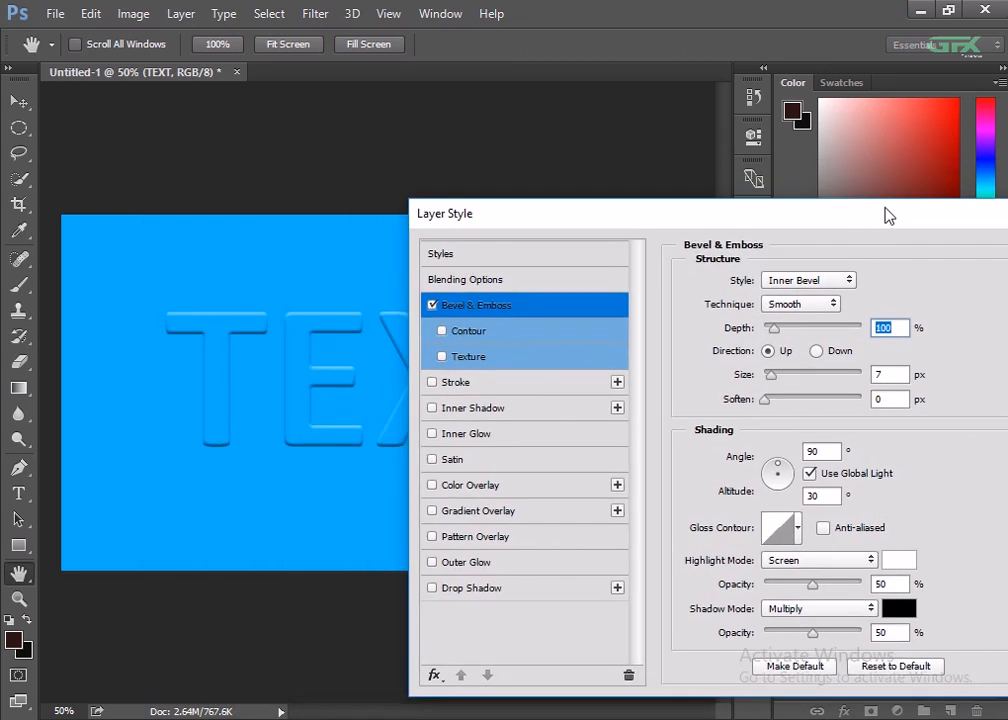
{"action": "left_click", "coordinate": [832, 283]}
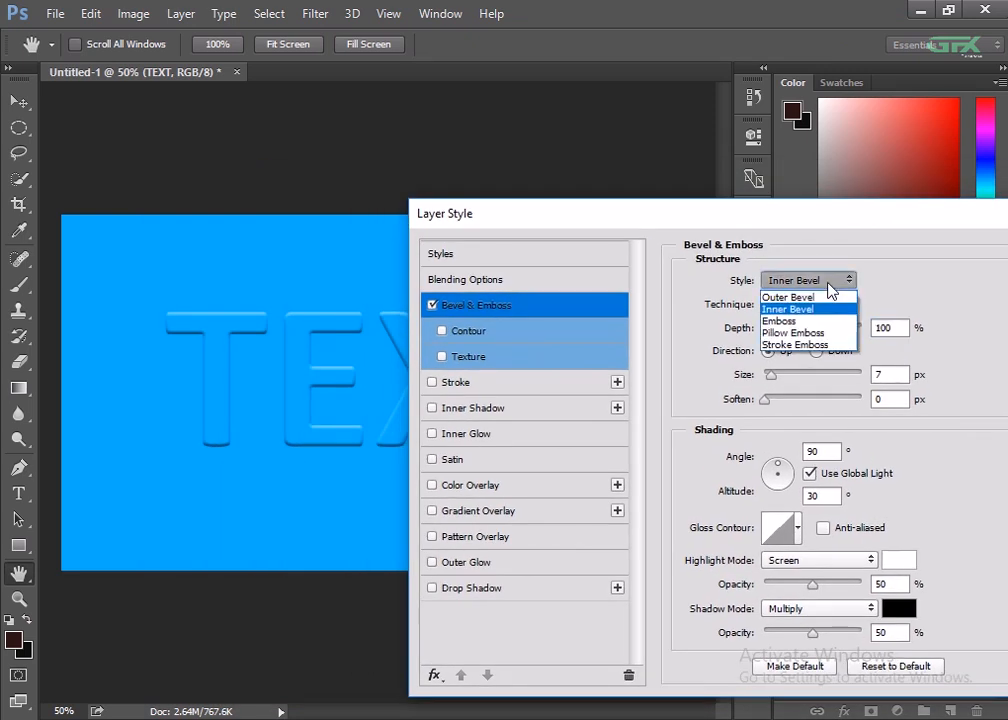
{"action": "left_click", "coordinate": [814, 336]}
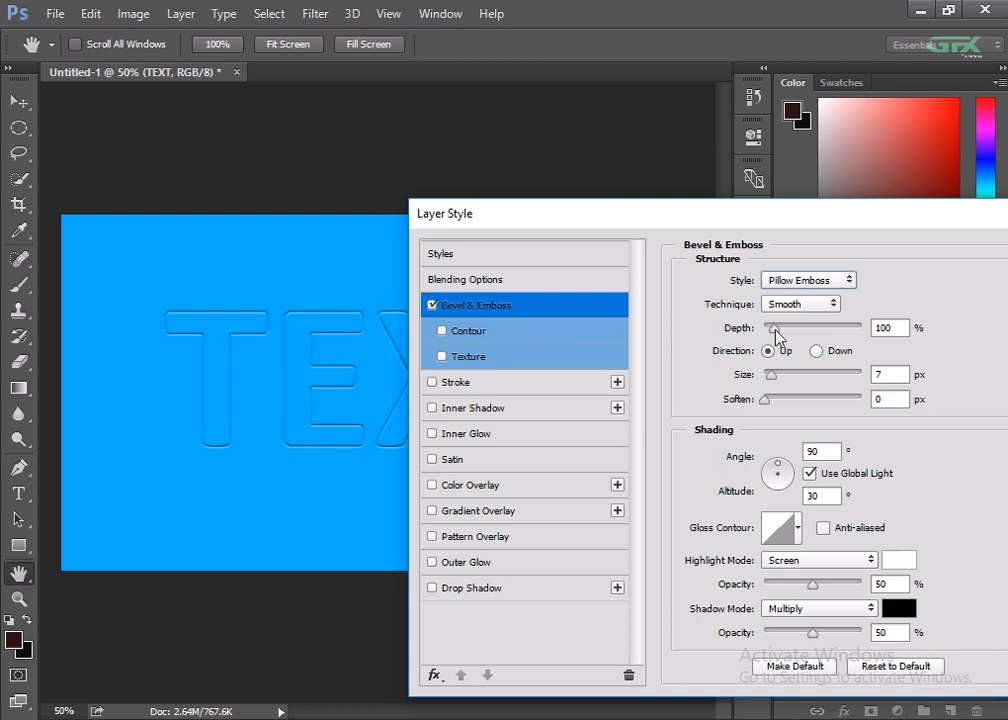
Step: Set the Bevel & Emboss depth to 530% and its size to 18 px
{"action": "left_click_drag", "start_coordinate": [778, 336], "coordinate": [817, 331]}
{"action": "left_click", "coordinate": [901, 328]}
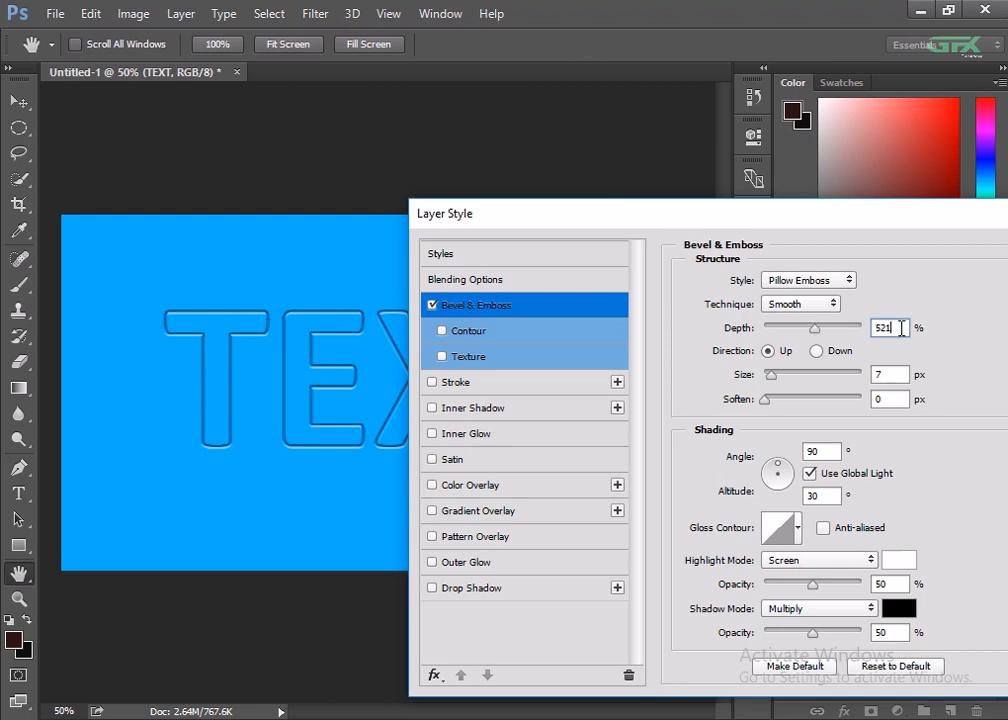
{"action": "key", "text": "BackSpace"}
{"action": "key", "text": "BackSpace"}
{"action": "type", "text": "30"}
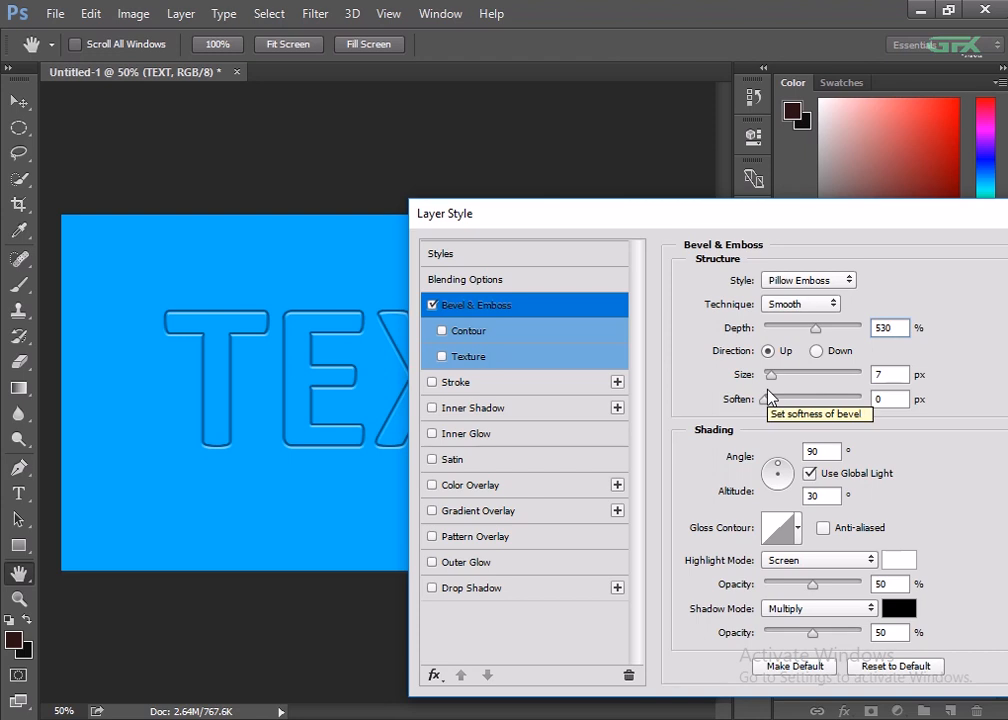
{"action": "left_click_drag", "start_coordinate": [776, 378], "coordinate": [781, 378]}
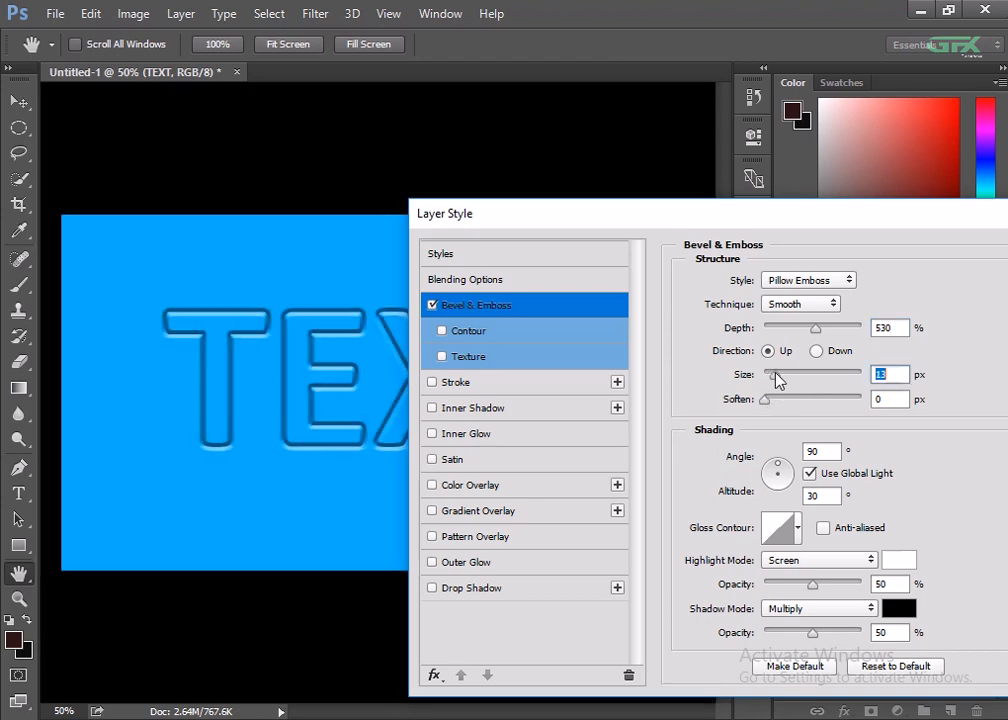
{"action": "left_click_drag", "start_coordinate": [779, 375], "coordinate": [778, 375]}
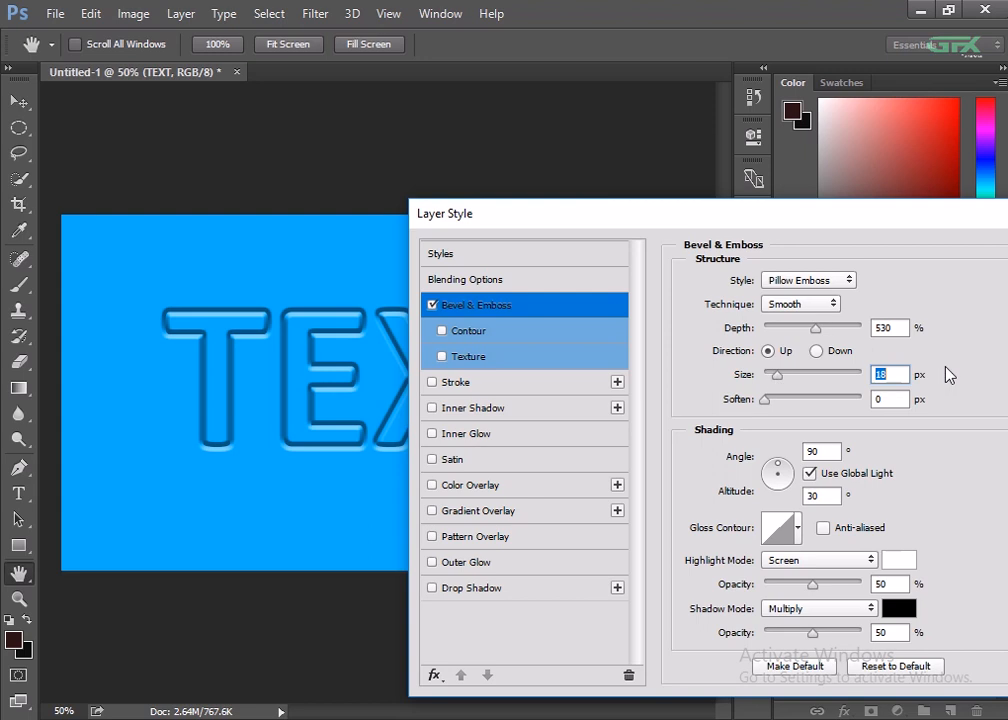
Step: Turn off global light for the bevel and set its shading angle to 130° and altitude to 37°
{"action": "left_click", "coordinate": [809, 474]}
{"action": "left_click_drag", "start_coordinate": [772, 470], "coordinate": [774, 474]}
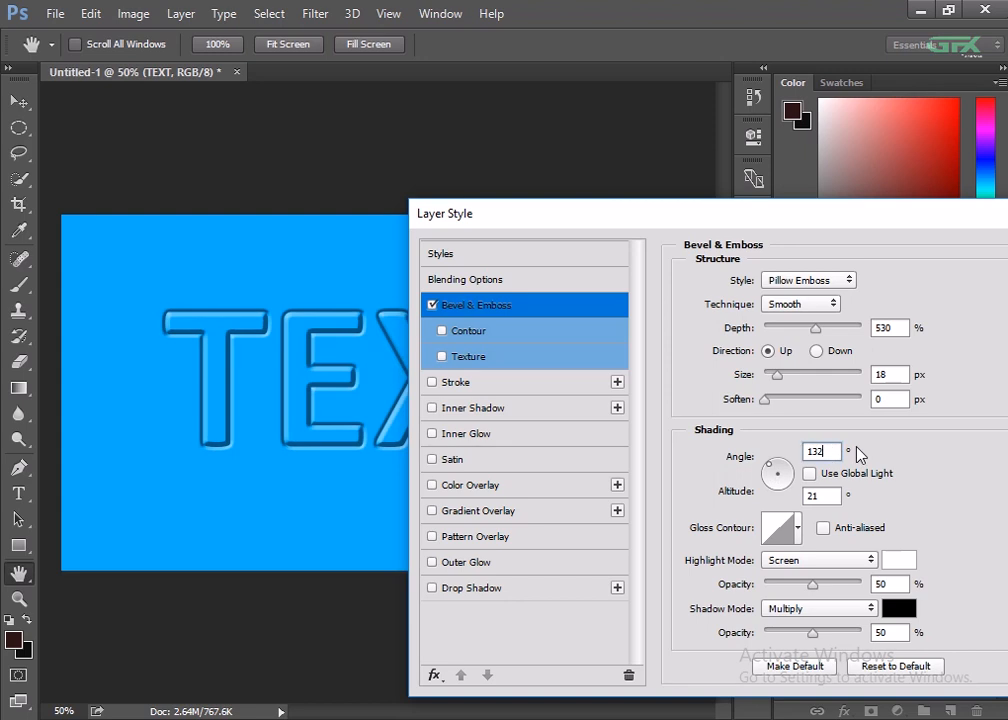
{"action": "key", "text": "BackSpace"}
{"action": "type", "text": "0"}
{"action": "left_click", "coordinate": [822, 496]}
{"action": "type", "text": "37"}
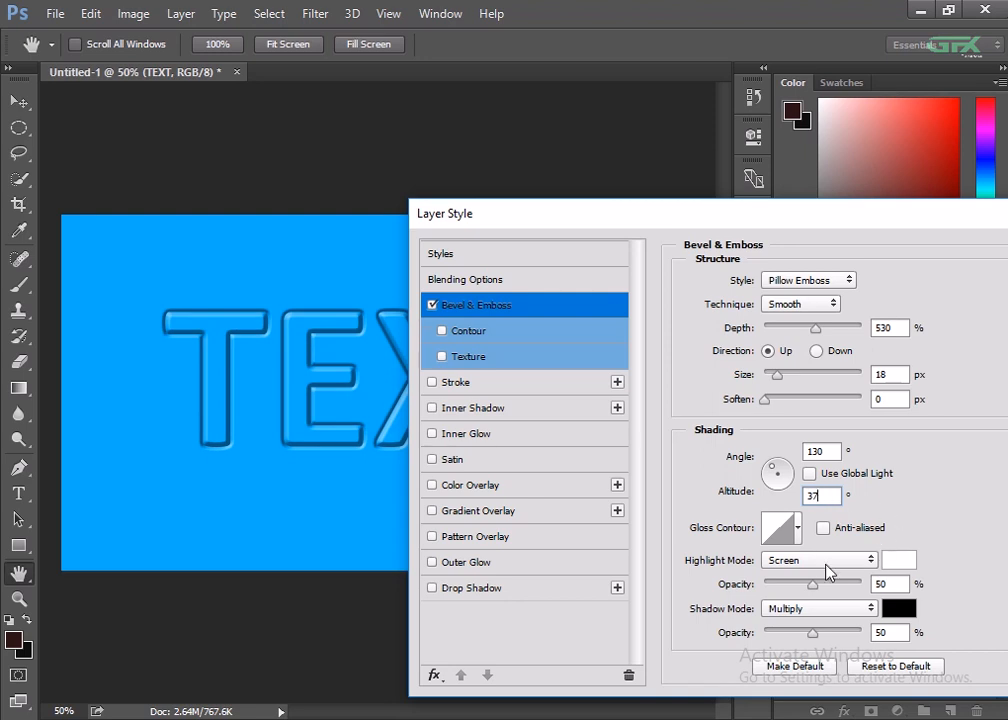
Step: Give the bevel a double-peaked gloss contour, Linear Dodge (Add) highlight mode and 15% shadow opacity
{"action": "left_click", "coordinate": [797, 528]}
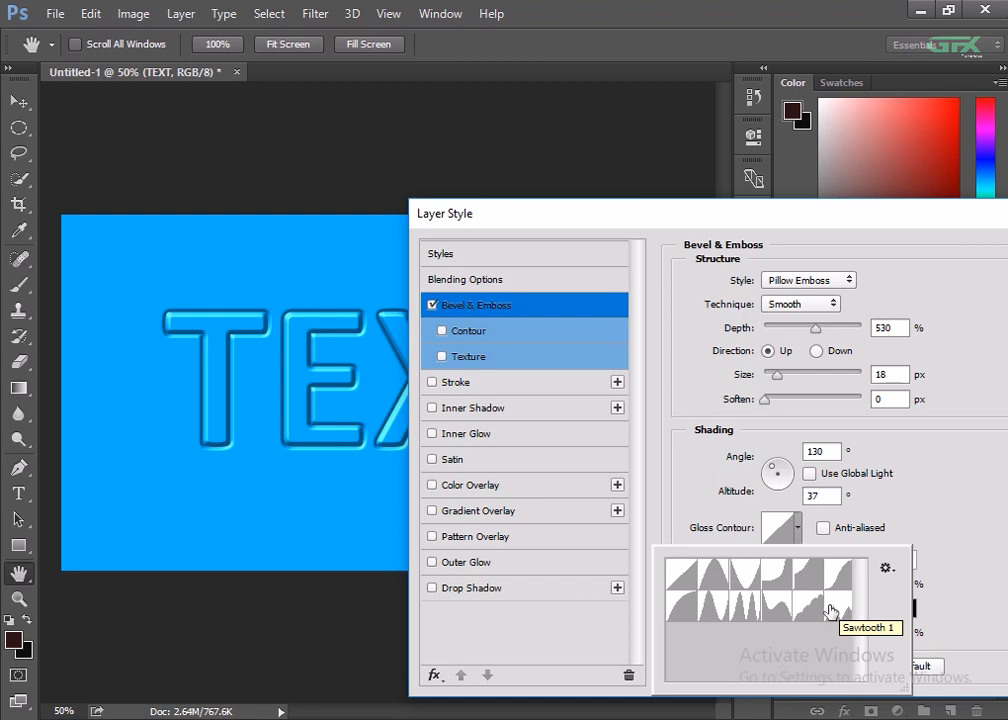
{"action": "left_click", "coordinate": [745, 606]}
{"action": "left_click", "coordinate": [903, 514]}
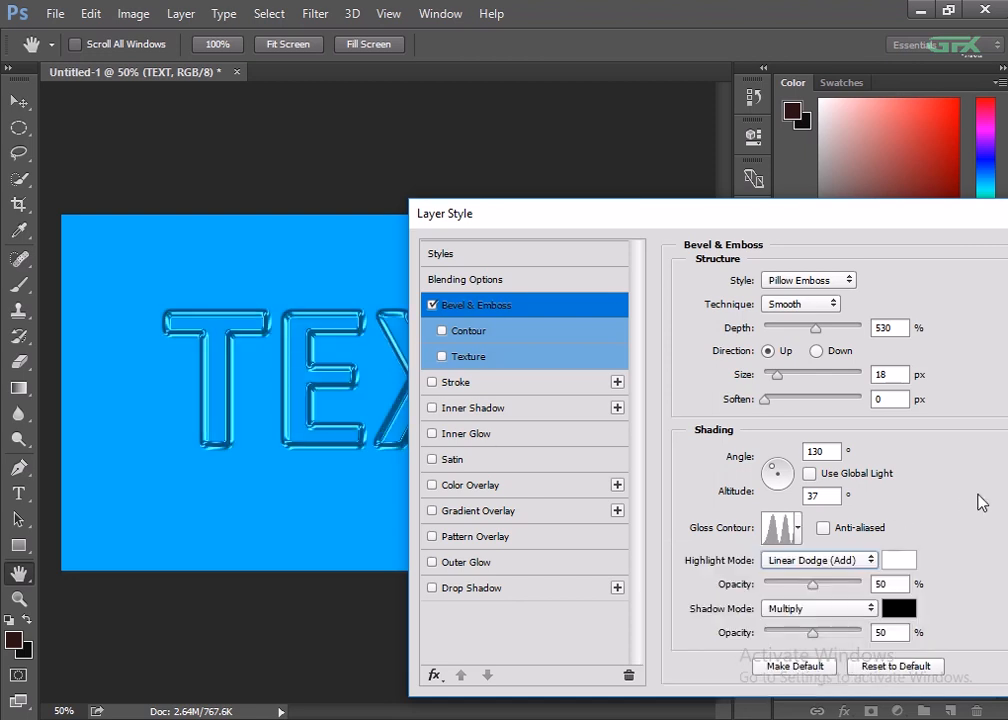
{"action": "left_click_drag", "start_coordinate": [812, 632], "coordinate": [780, 636]}
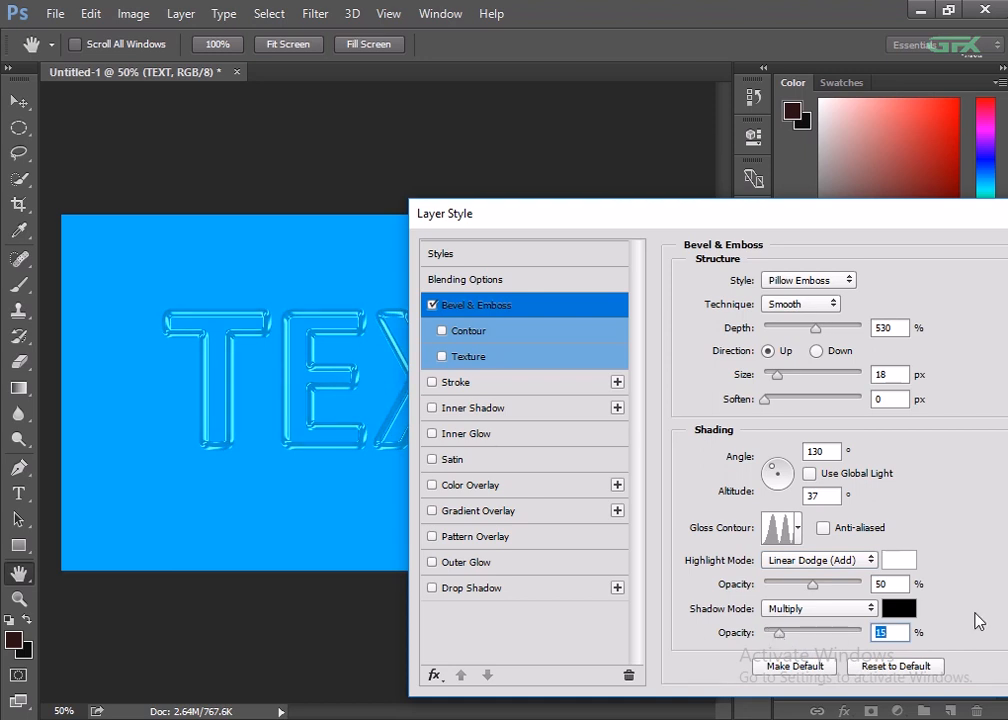
Step: Add an Inner Glow reset to defaults, with Screen blending, 15% opacity and the solid white color as its source
{"action": "left_click", "coordinate": [477, 438]}
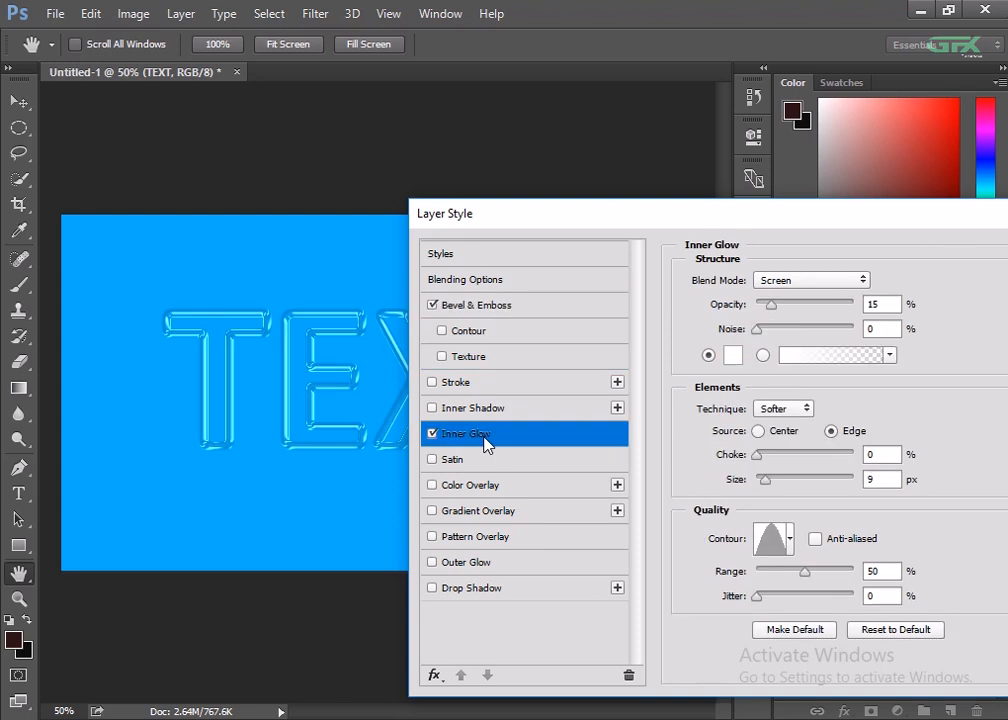
{"action": "left_click", "coordinate": [894, 631]}
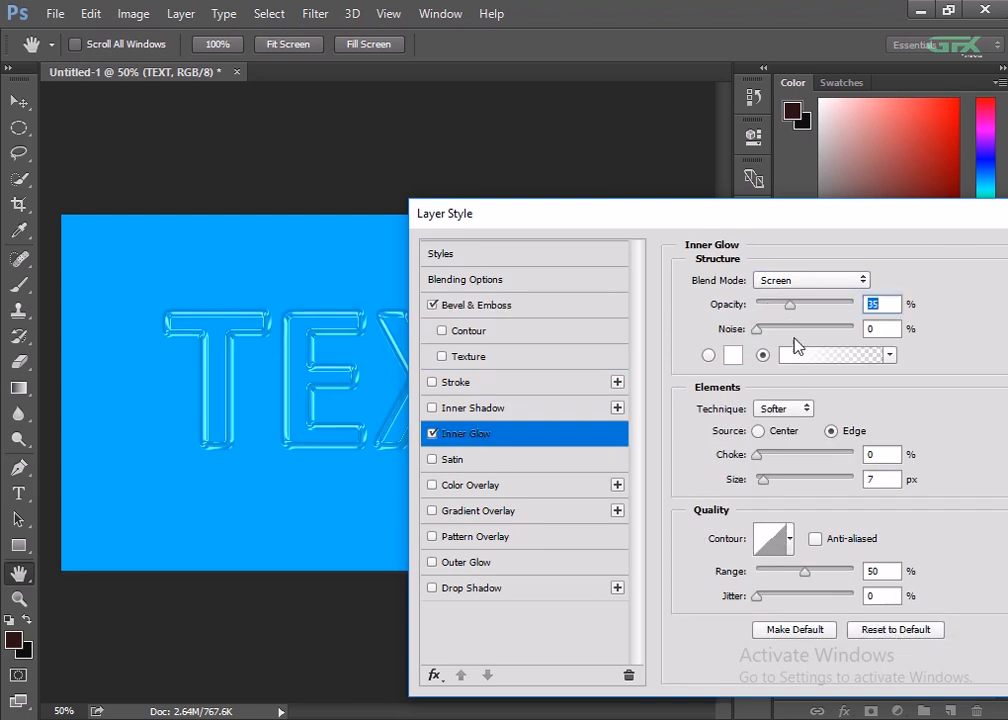
{"action": "left_click", "coordinate": [793, 283]}
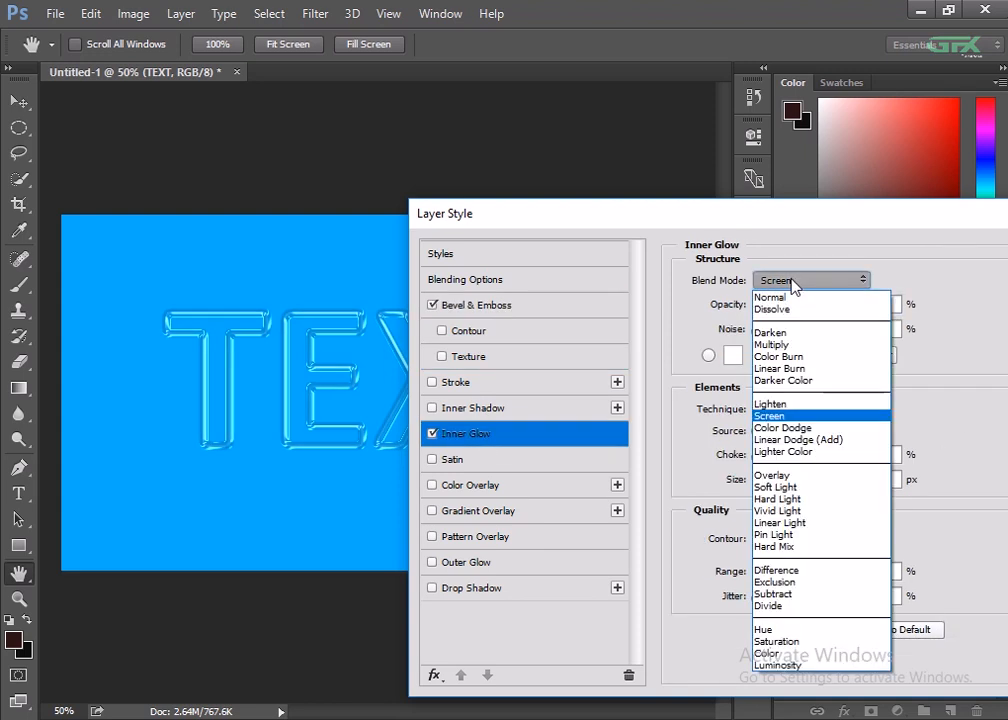
{"action": "left_click", "coordinate": [794, 415]}
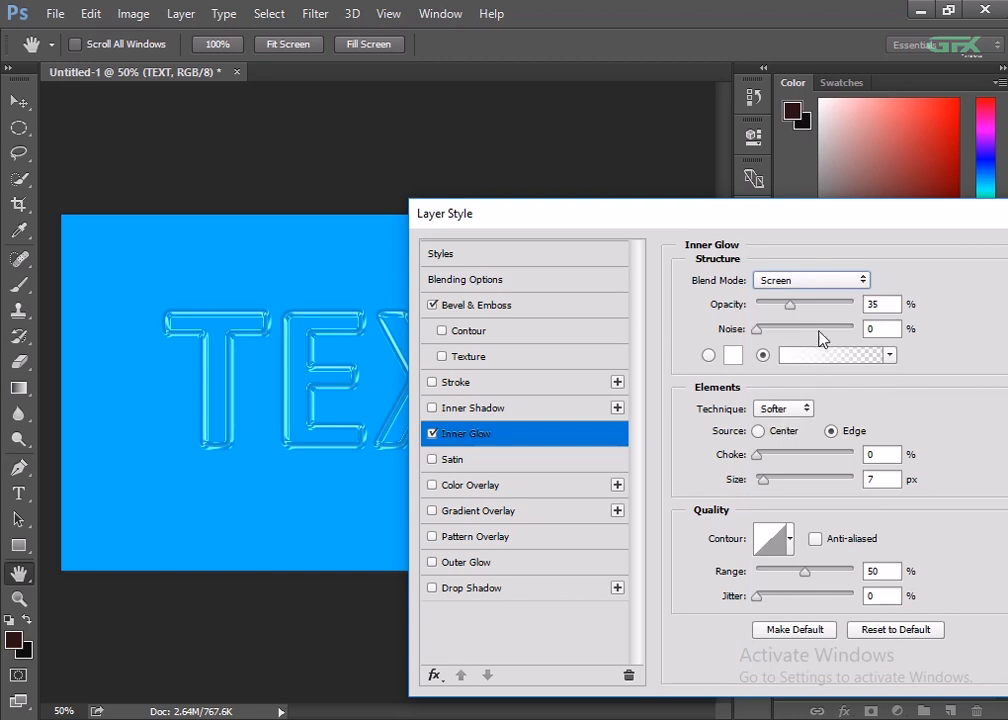
{"action": "left_click_drag", "start_coordinate": [790, 306], "coordinate": [773, 311]}
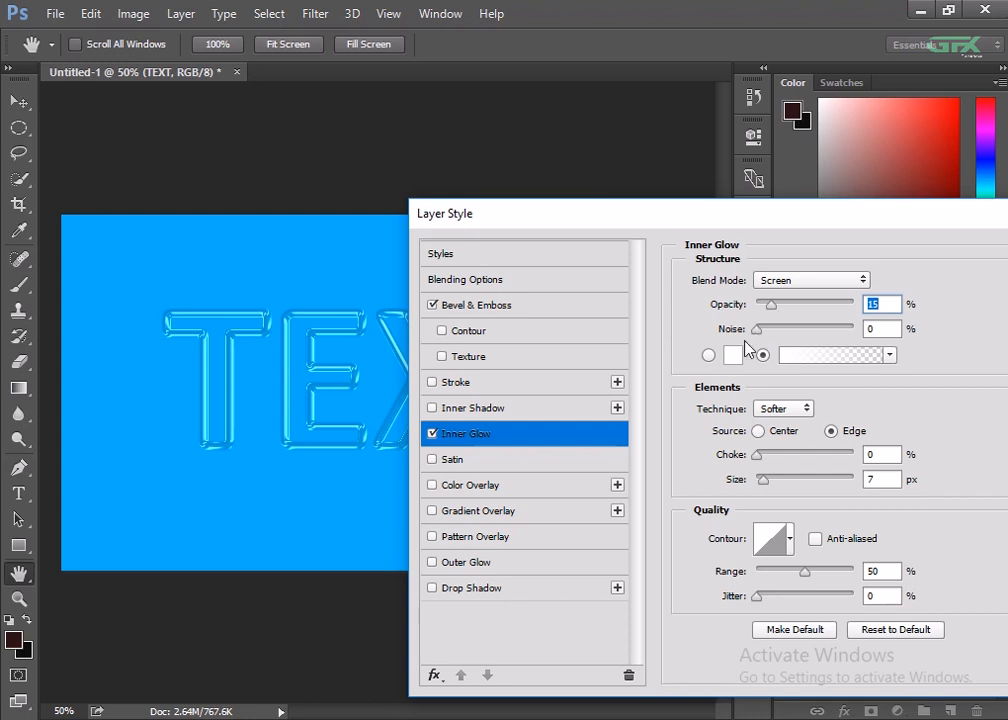
{"action": "left_click", "coordinate": [708, 355]}
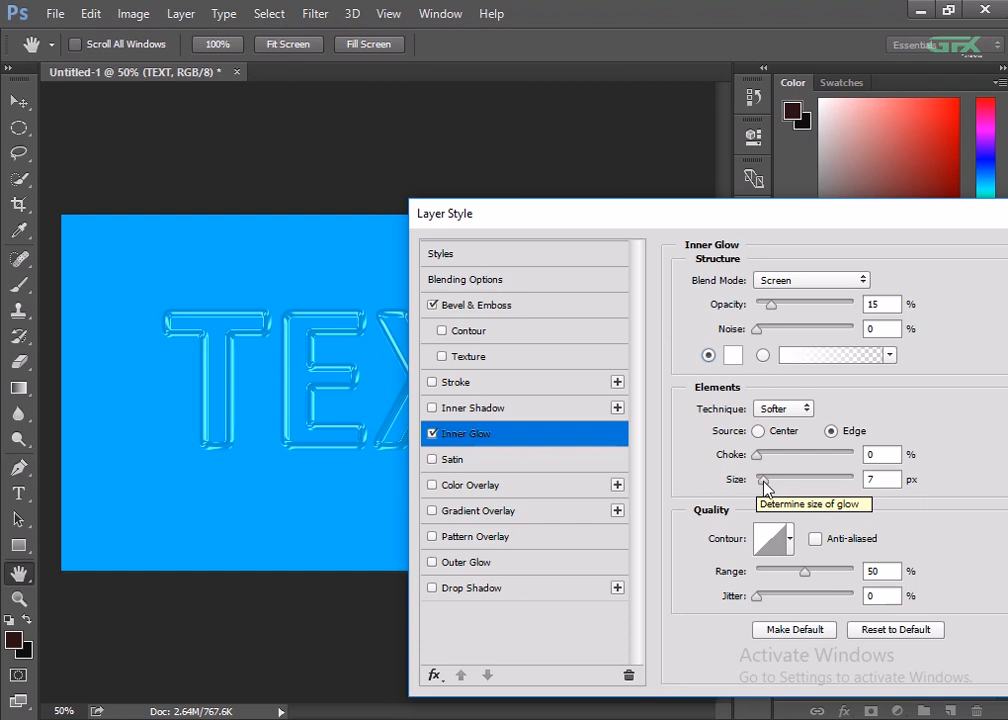
Step: Set the Inner Glow size to 9 px and apply the single-peaked cone contour
{"action": "left_click_drag", "start_coordinate": [762, 483], "coordinate": [765, 484]}
{"action": "type", "text": "9"}
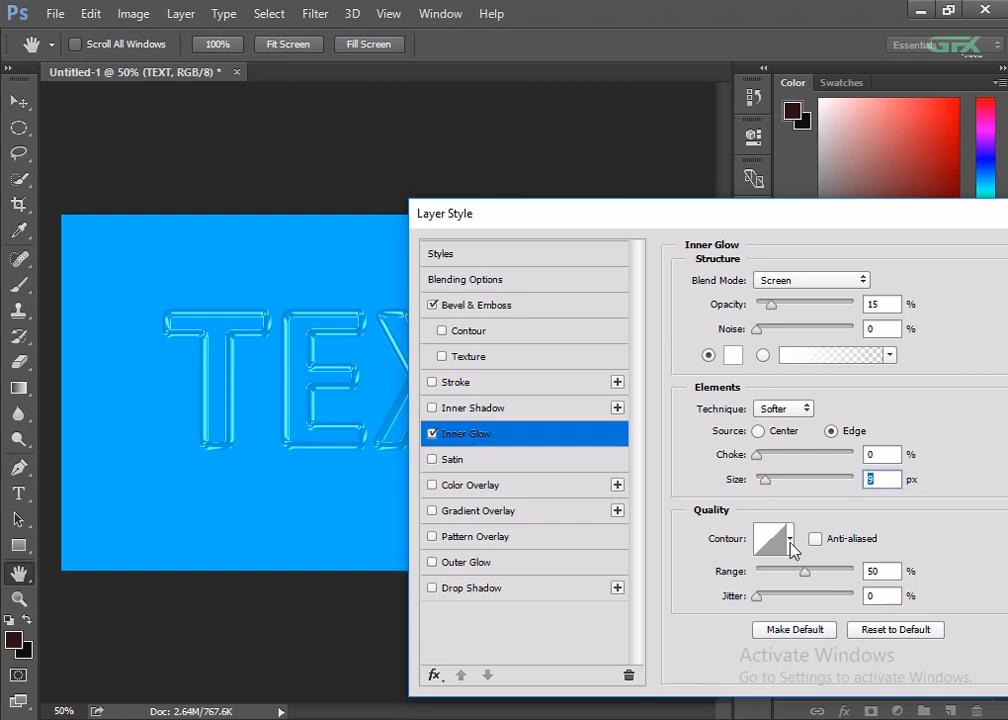
{"action": "left_click", "coordinate": [790, 541]}
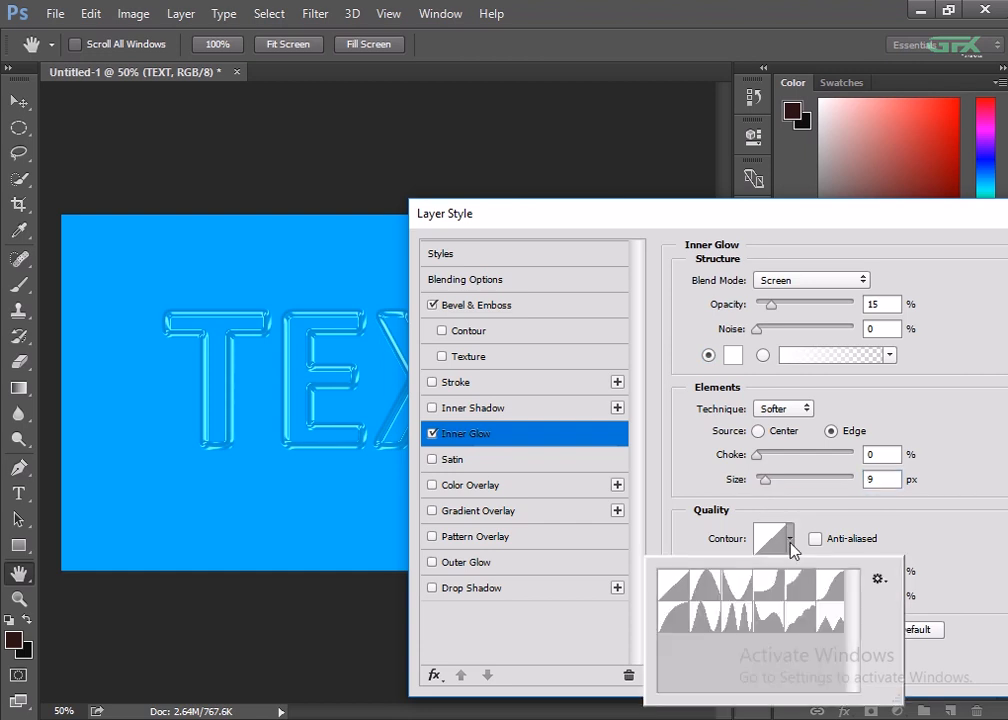
{"action": "left_click", "coordinate": [705, 585]}
{"action": "left_click", "coordinate": [931, 533]}
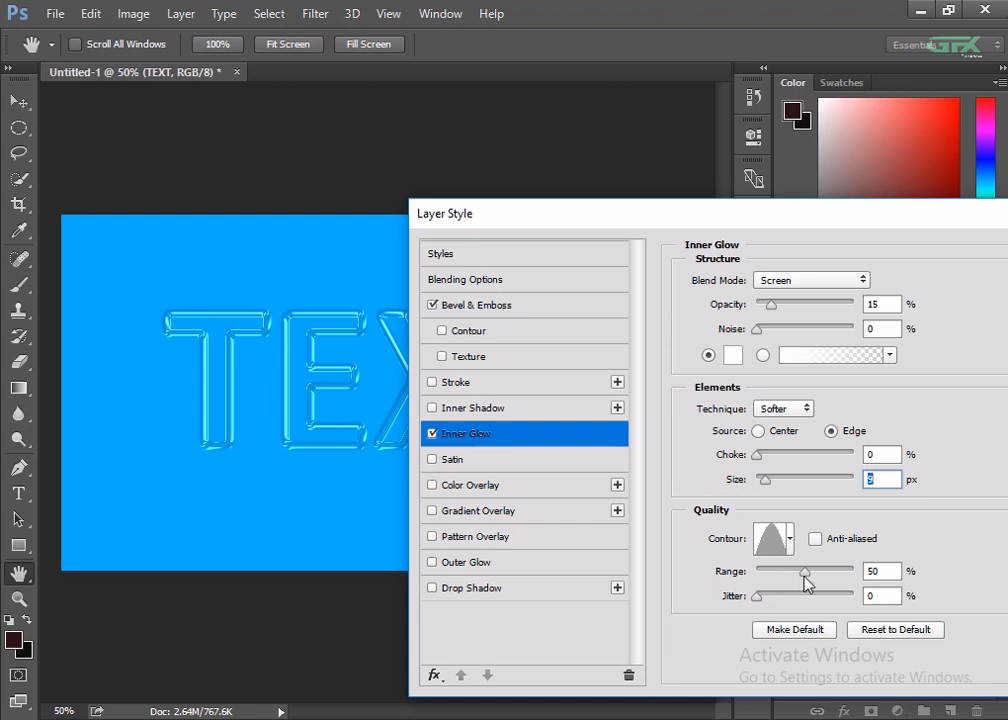
Step: Set the Inner Glow range to 50%
{"action": "left_click_drag", "start_coordinate": [808, 580], "coordinate": [810, 580]}
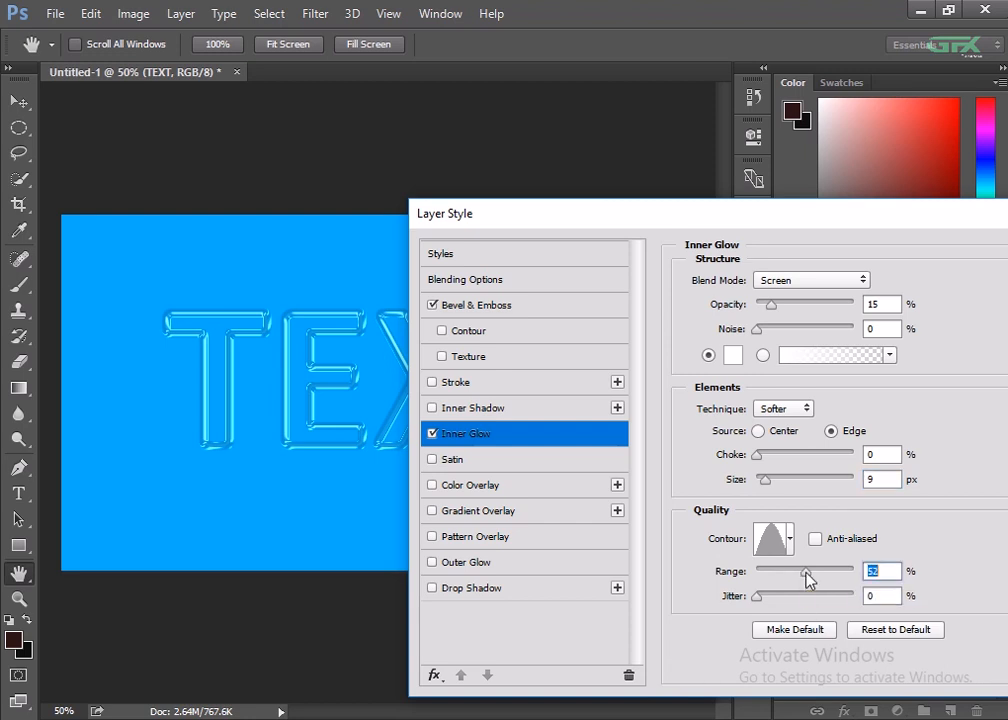
{"action": "left_click", "coordinate": [891, 571]}
{"action": "key", "text": "BackSpace"}
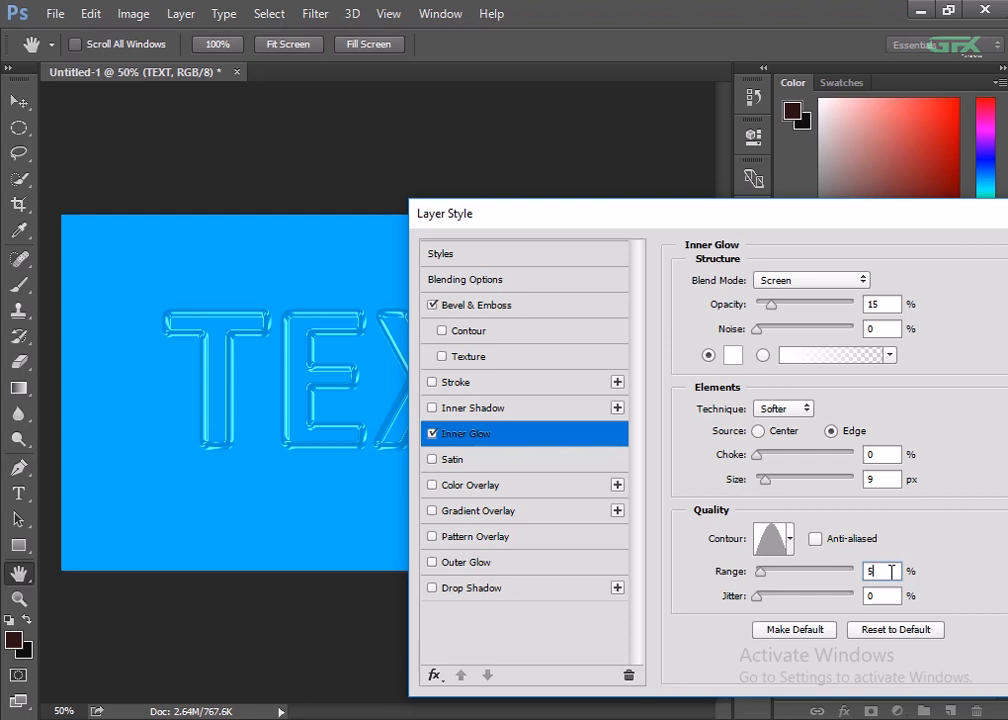
{"action": "type", "text": "0"}
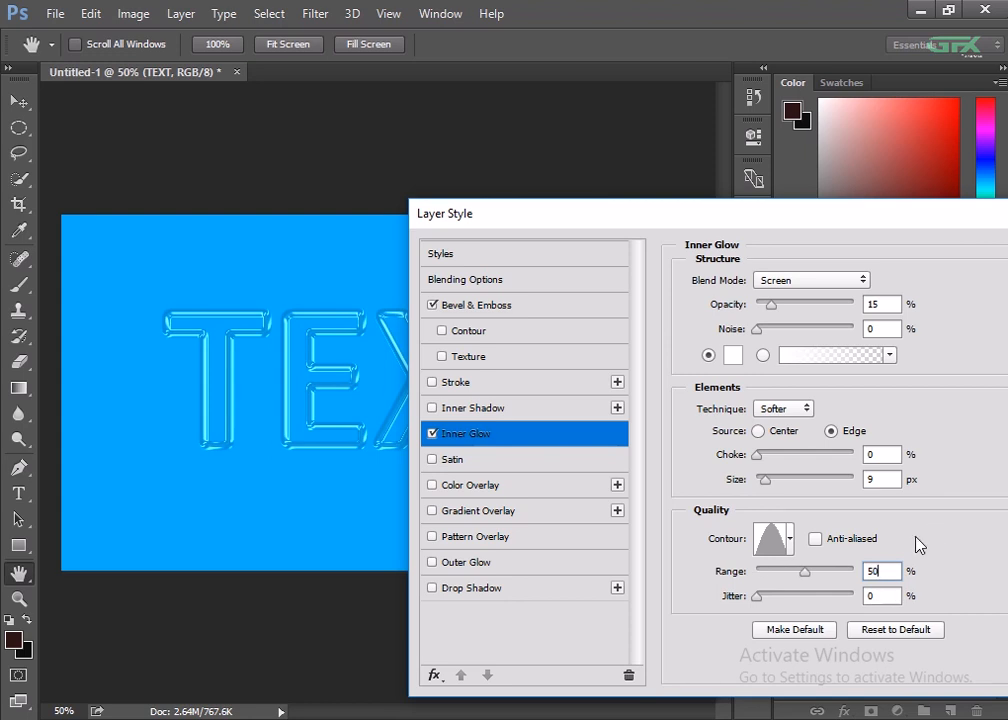
Step: Add a Drop Shadow reset to defaults, with Multiply blending and 20% opacity
{"action": "left_click", "coordinate": [515, 588]}
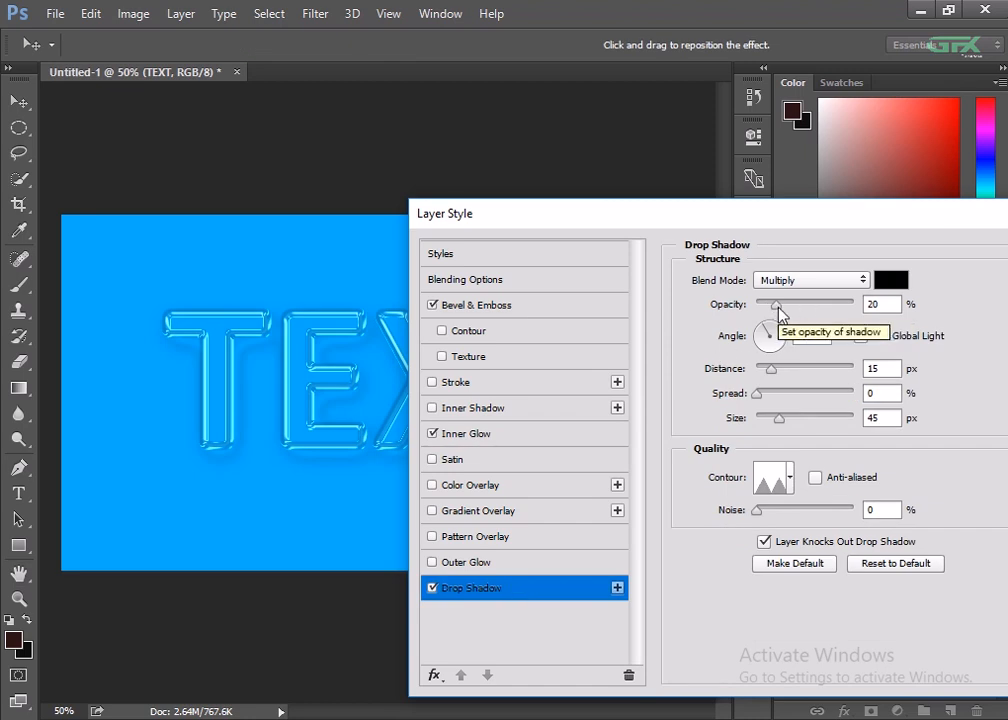
{"action": "left_click", "coordinate": [920, 564]}
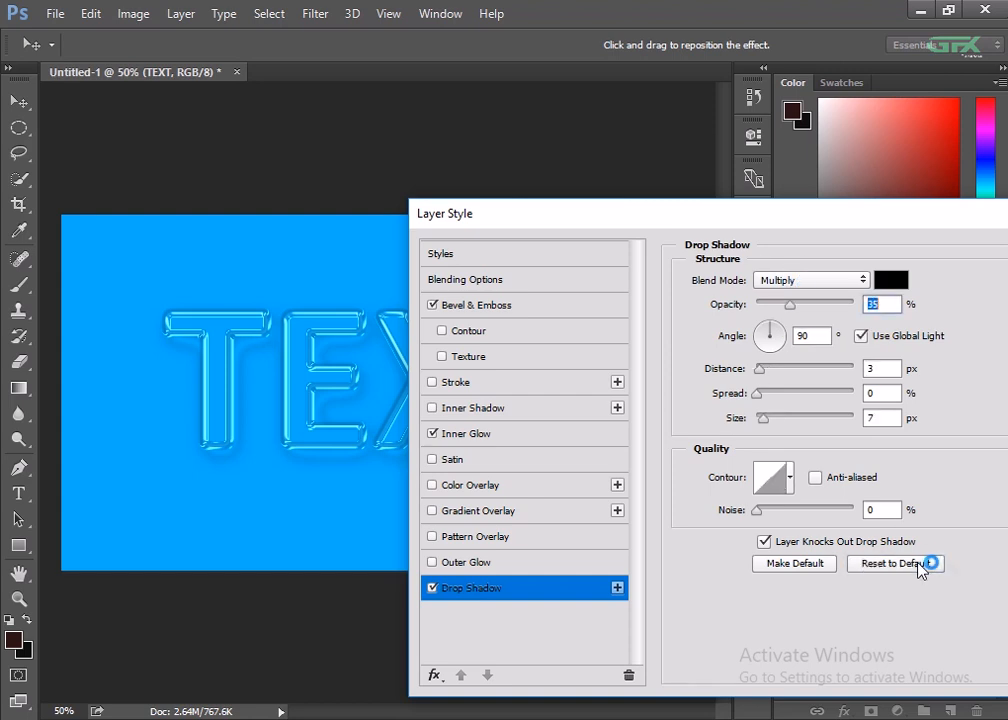
{"action": "left_click", "coordinate": [802, 284]}
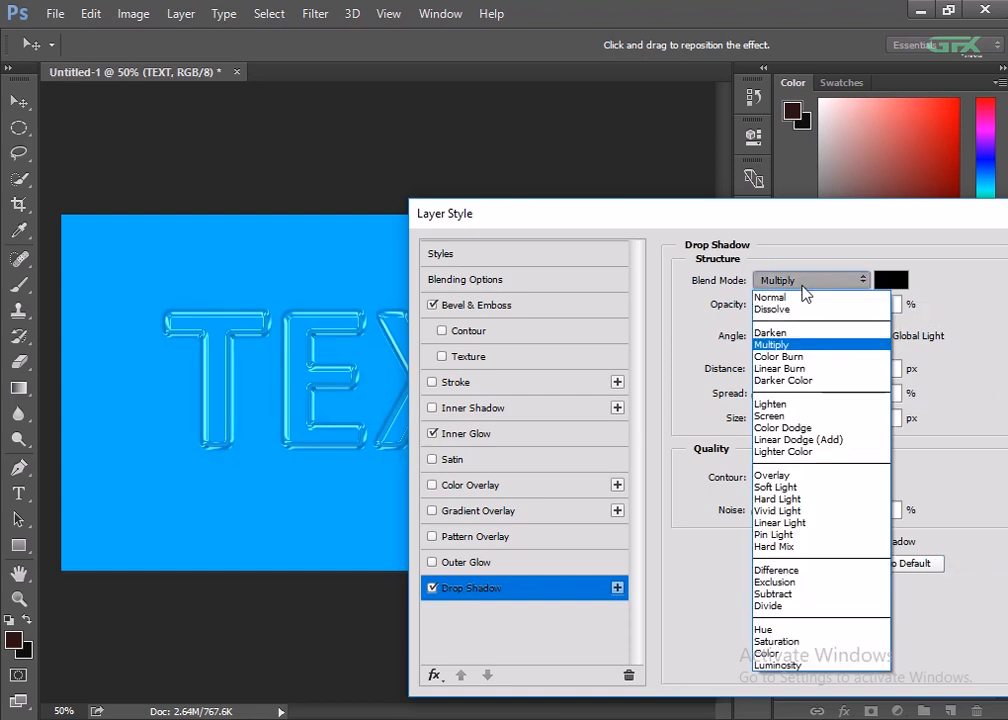
{"action": "left_click", "coordinate": [796, 344]}
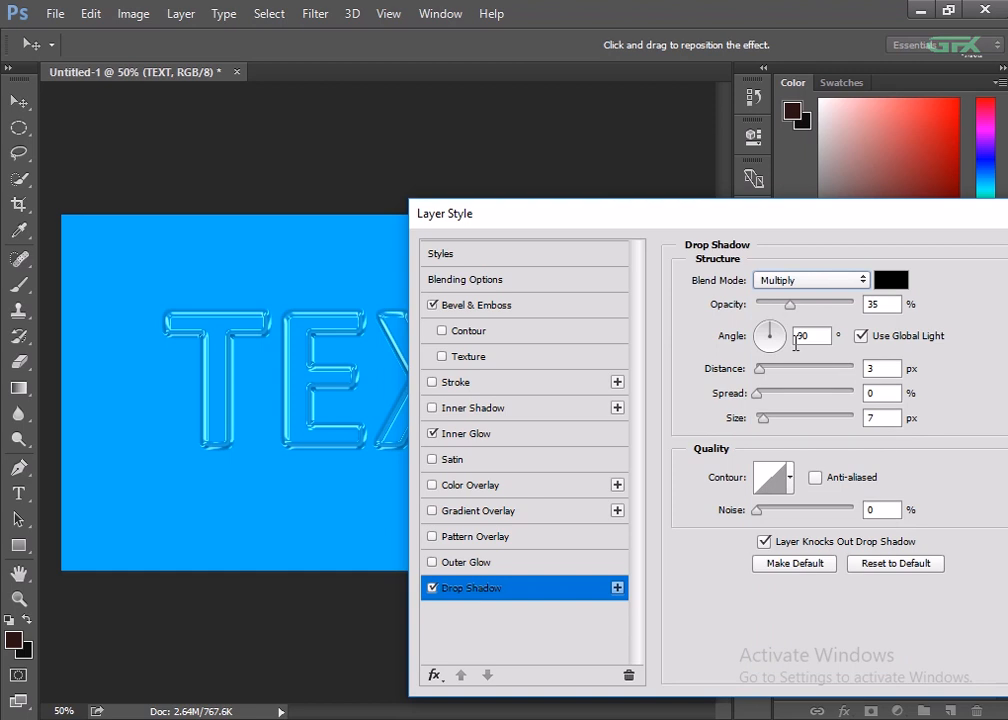
{"action": "left_click_drag", "start_coordinate": [790, 304], "coordinate": [777, 308]}
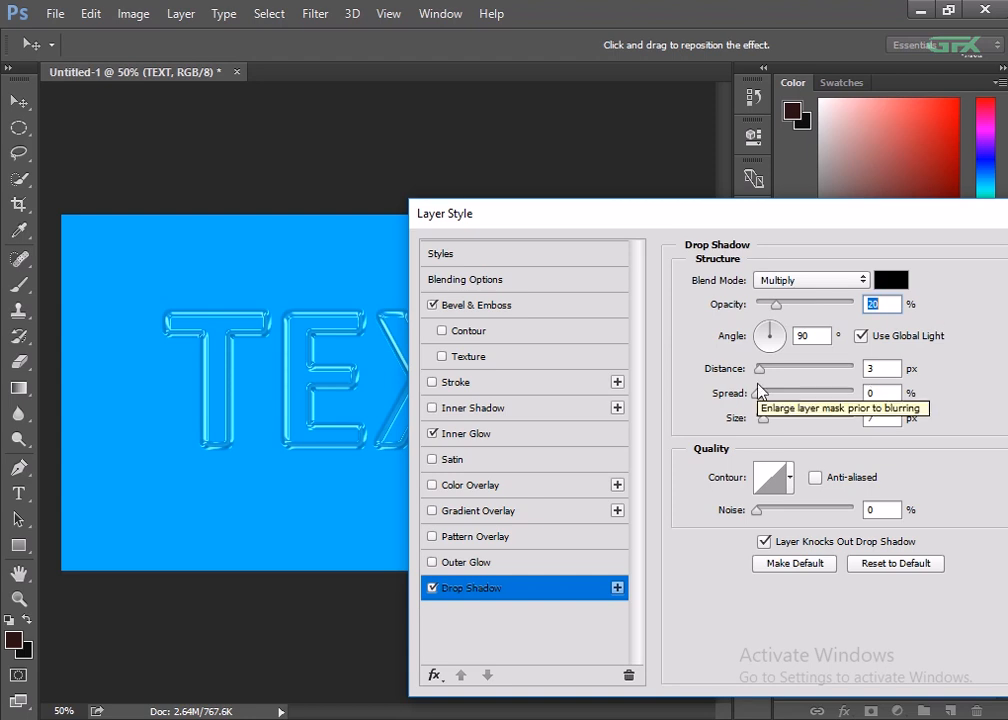
Step: Turn off global light for the drop shadow and set its angle to 120°, distance to 15 px and size to 45 px
{"action": "left_click", "coordinate": [861, 336]}
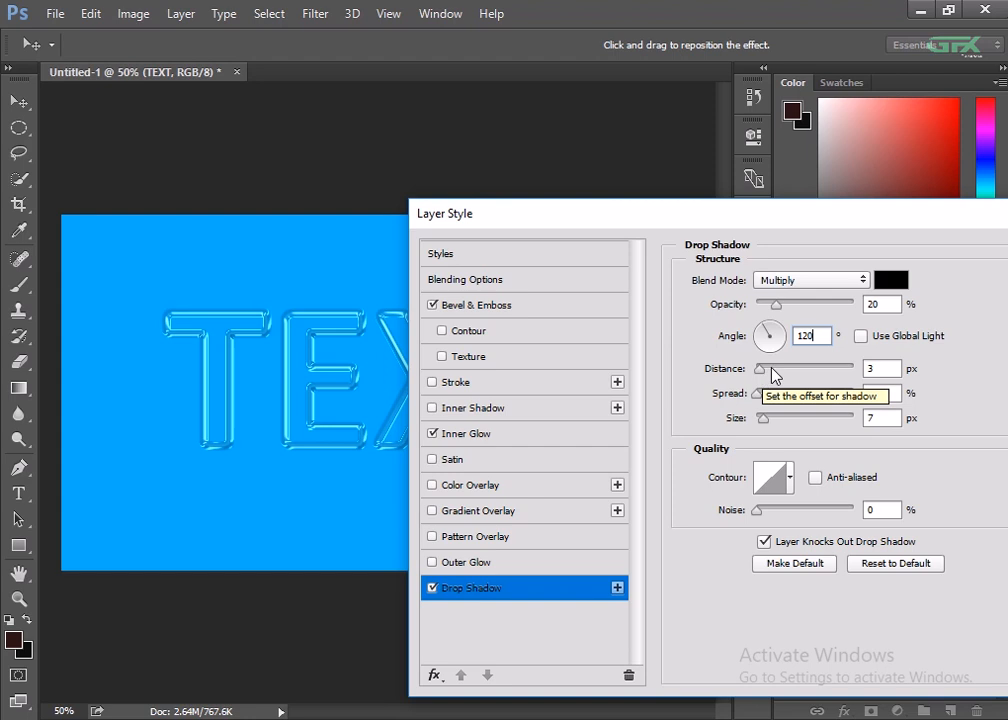
{"action": "left_click_drag", "start_coordinate": [762, 372], "coordinate": [773, 380]}
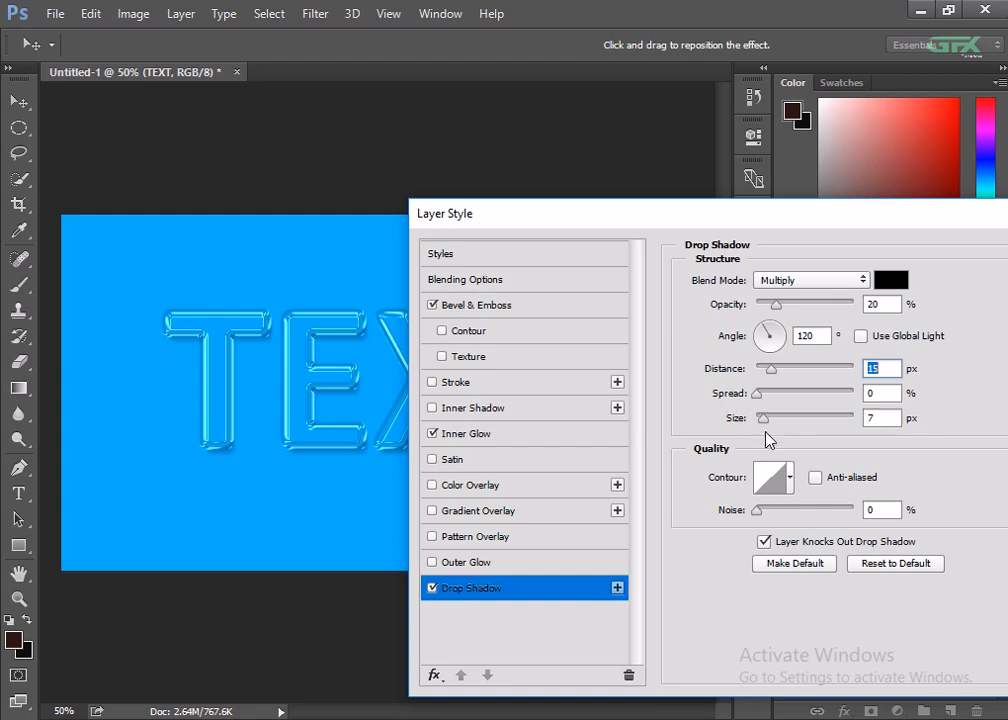
{"action": "left_click_drag", "start_coordinate": [767, 422], "coordinate": [779, 422]}
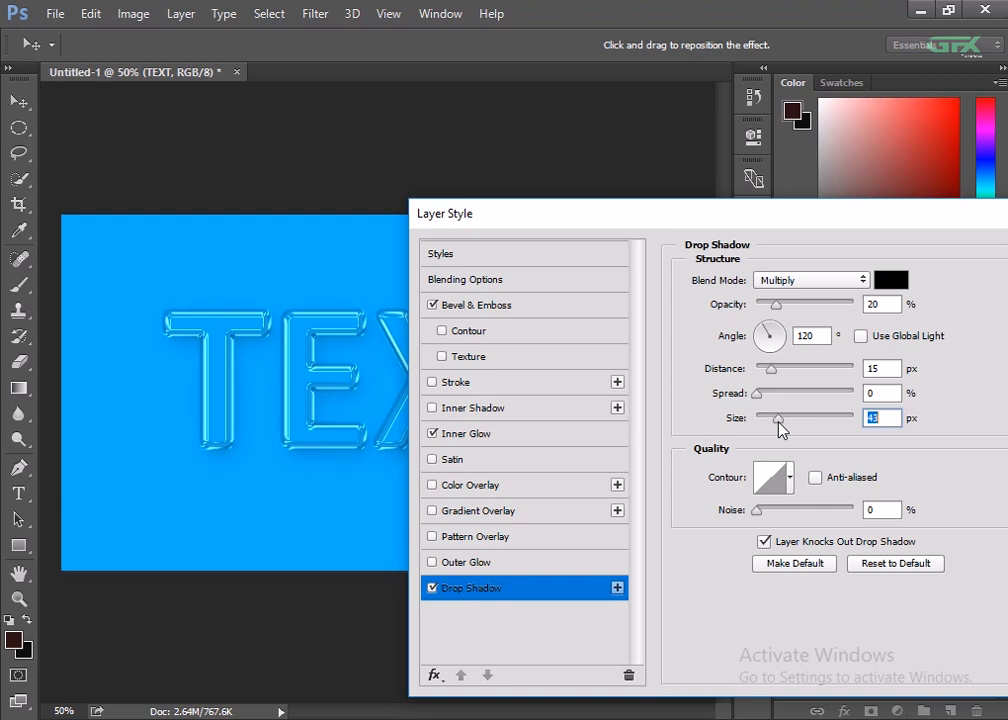
{"action": "left_click", "coordinate": [887, 420]}
{"action": "key", "text": "BackSpace"}
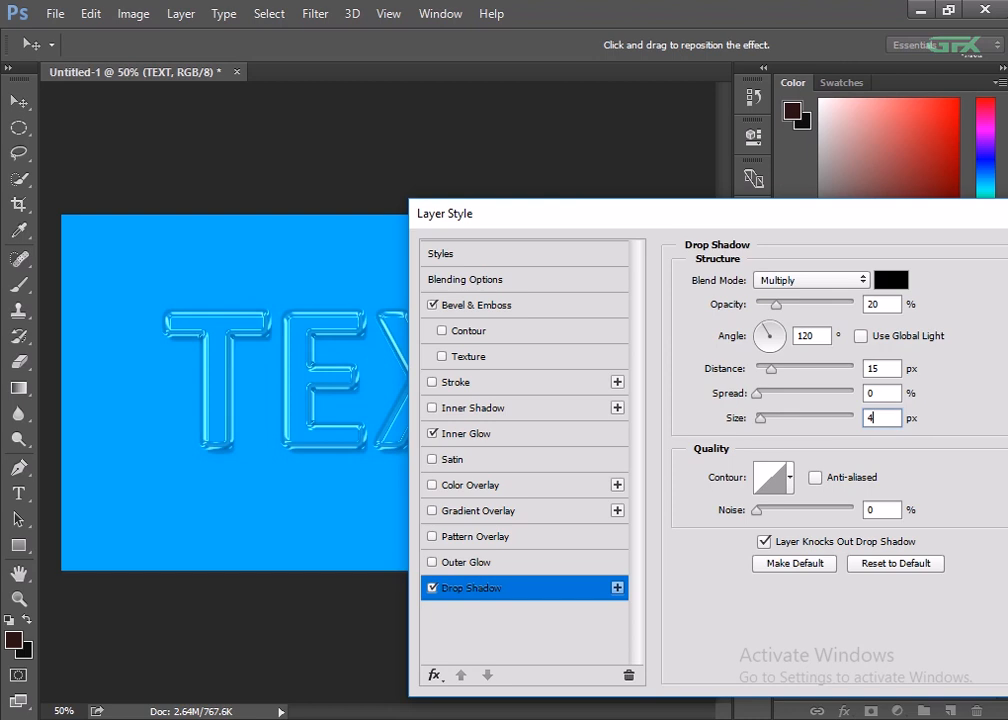
{"action": "type", "text": "5"}
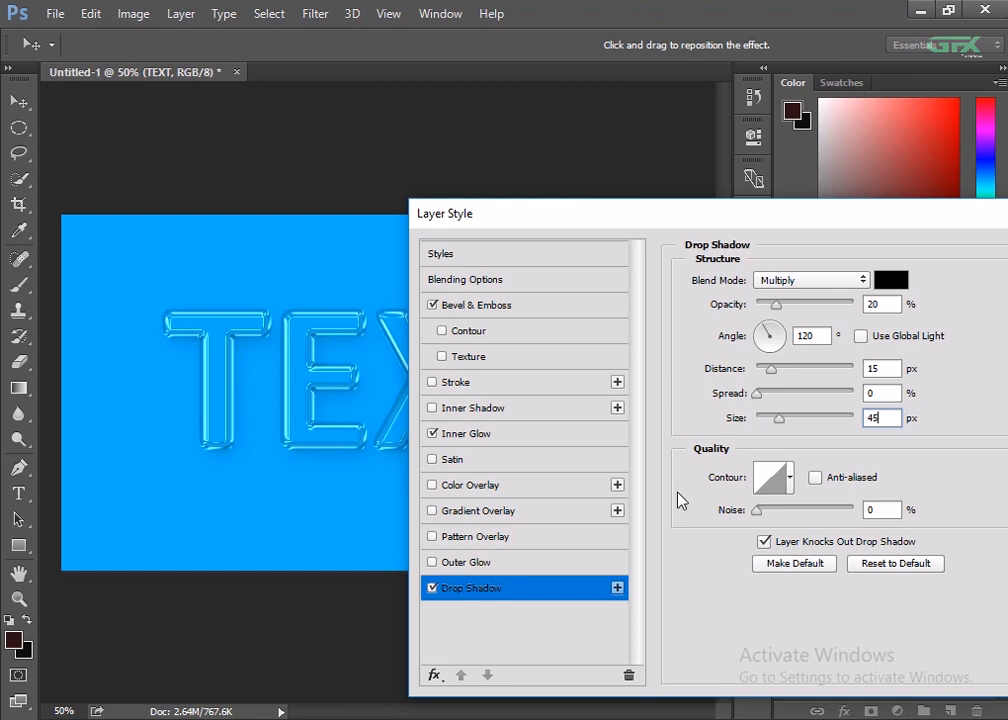
Step: Give the drop shadow the double-peaked contour and apply the layer styles to the TEXT layer
{"action": "left_click", "coordinate": [790, 480]}
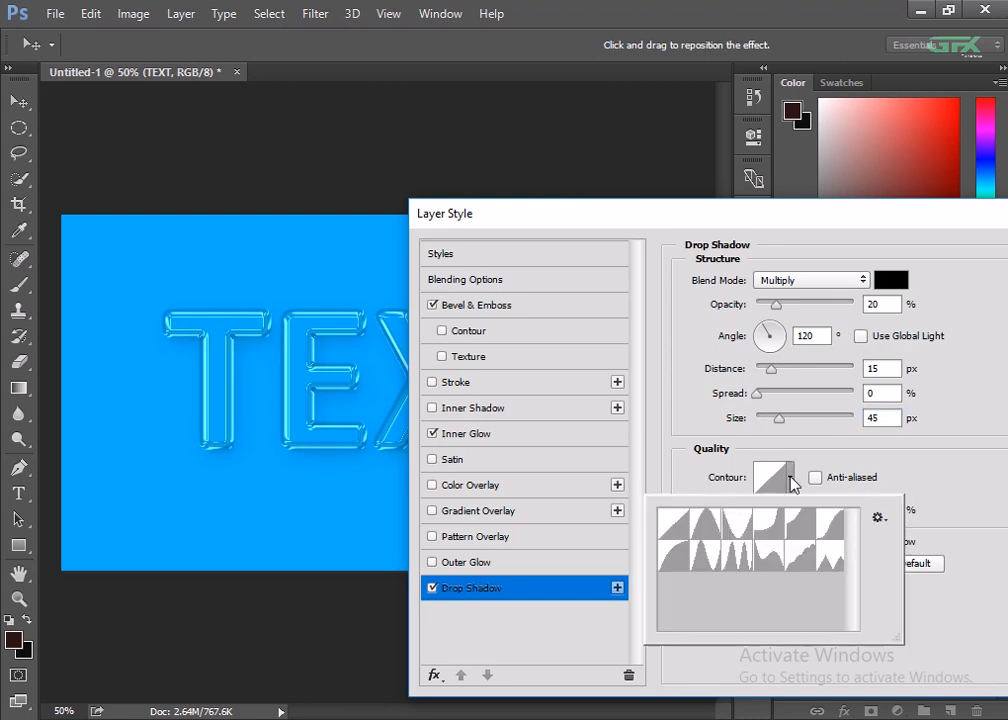
{"action": "double_click", "coordinate": [840, 569]}
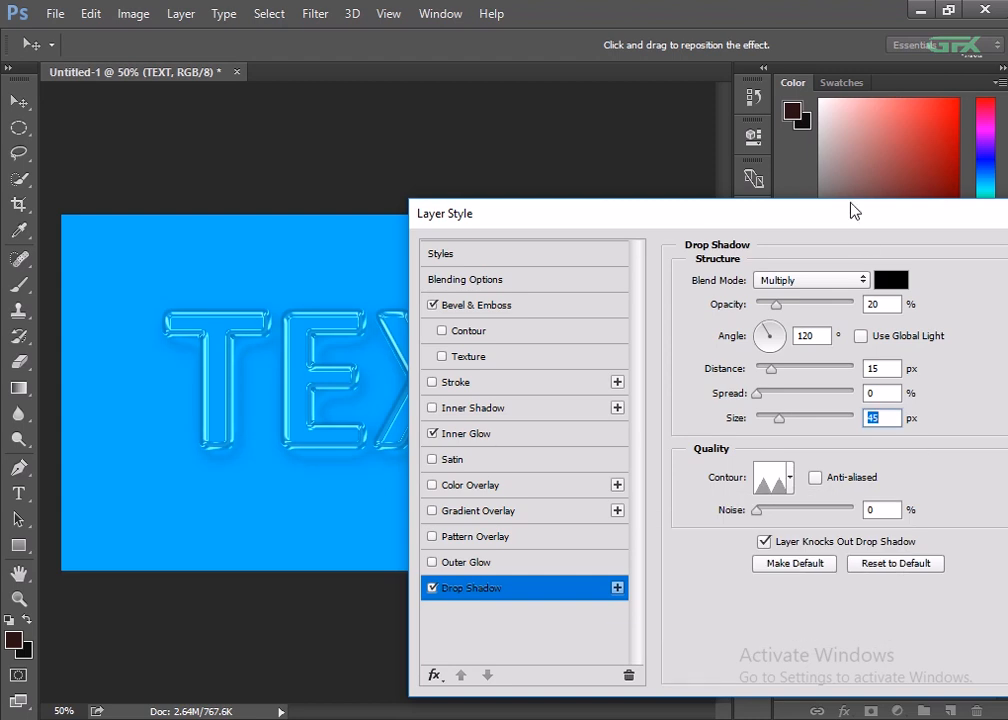
{"action": "left_click_drag", "start_coordinate": [811, 210], "coordinate": [590, 208]}
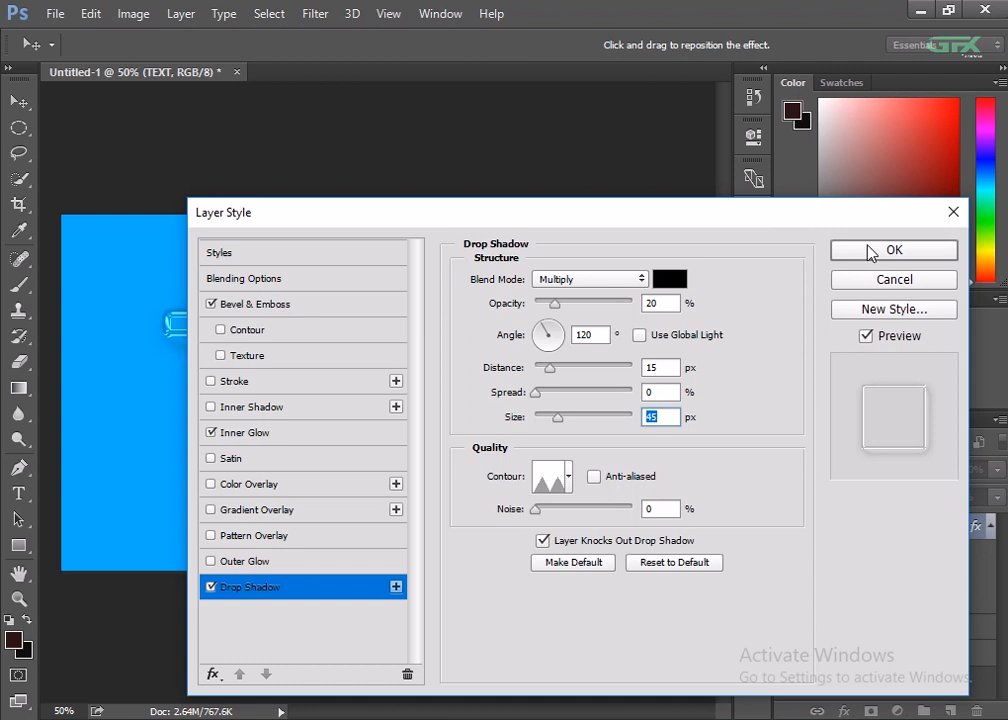
{"action": "left_click", "coordinate": [925, 252]}
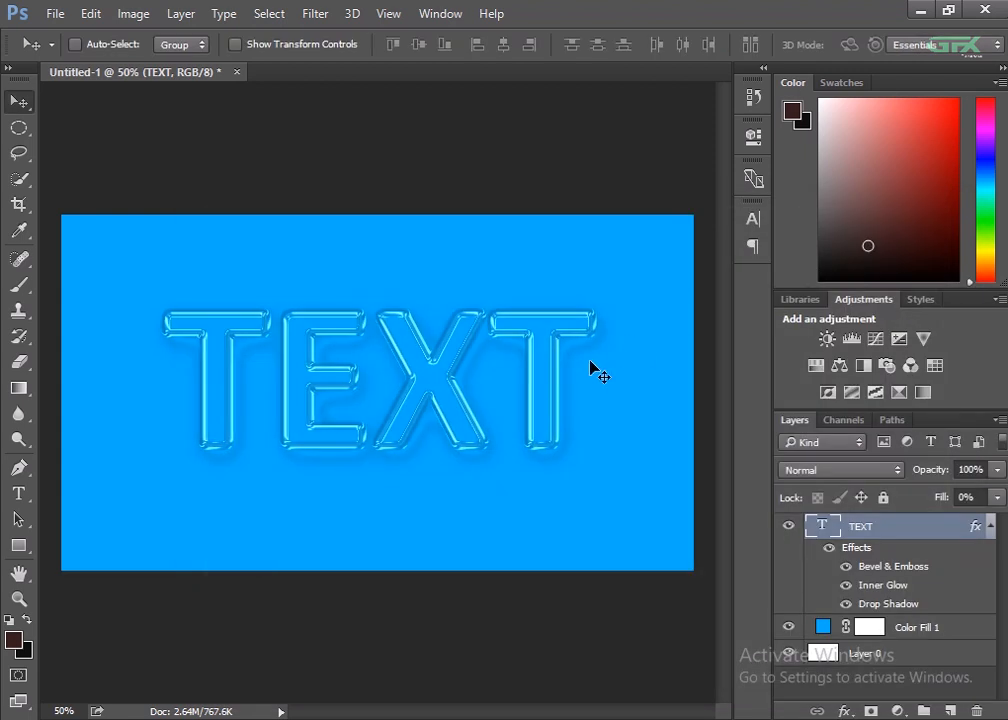
{"action": "key", "text": "ctrl+plus"}
{"action": "key", "text": "ctrl+plus"}
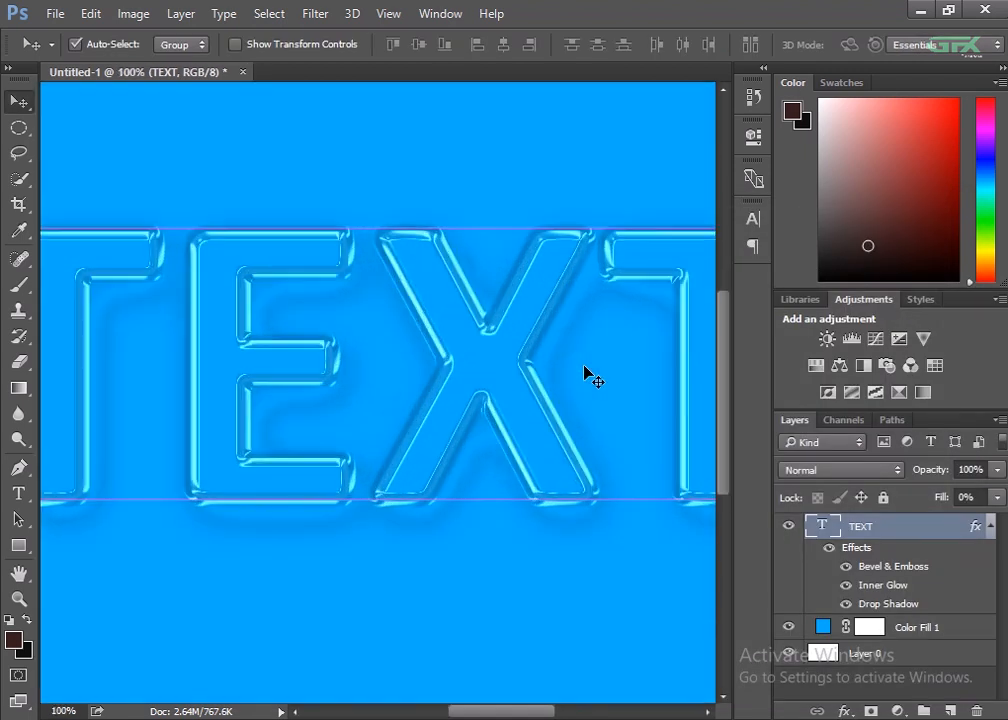
{"action": "key", "text": "ctrl+minus"}
{"action": "key", "text": "ctrl+minus"}
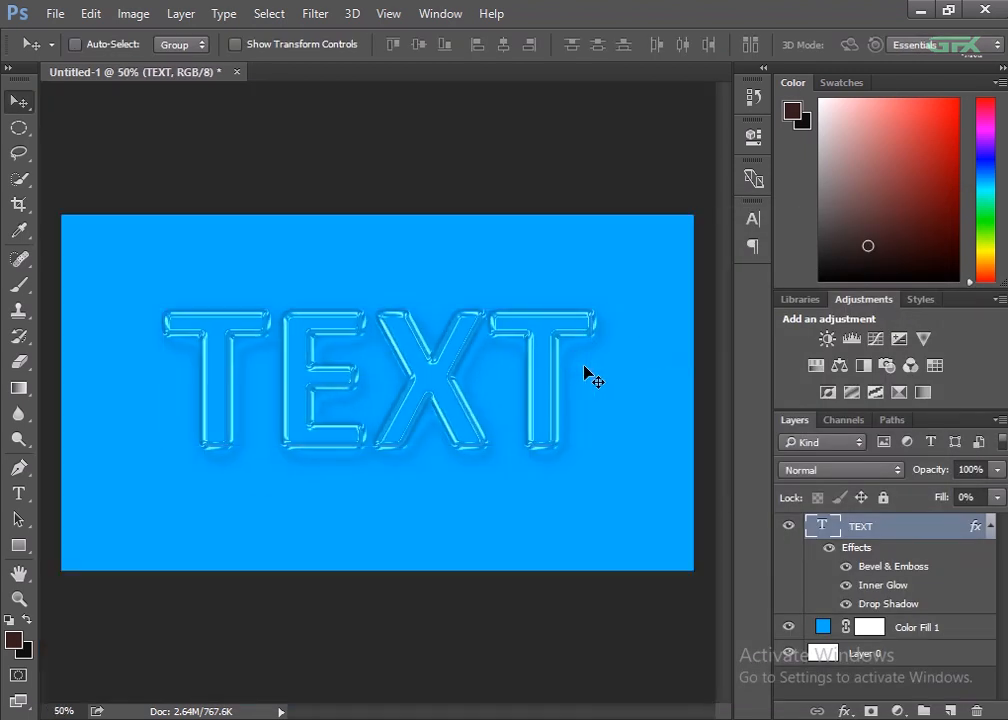
Step: Change the background Color Fill 1 layer's color to the blue 00a8ff
{"action": "left_click", "coordinate": [829, 630]}
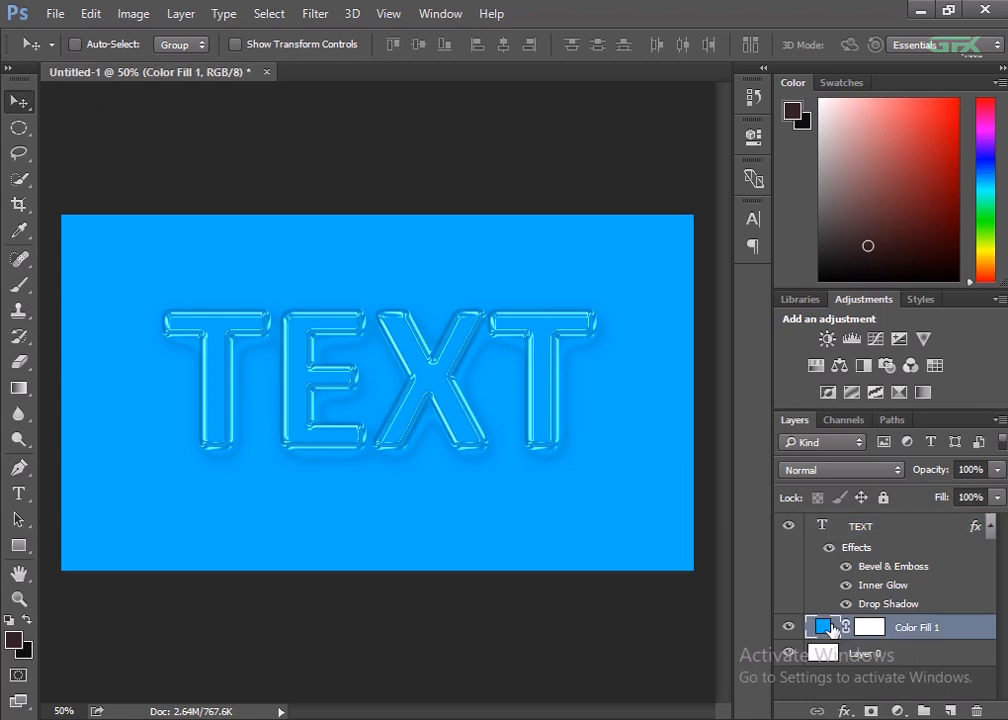
{"action": "double_click", "coordinate": [826, 627]}
{"action": "left_click_drag", "start_coordinate": [617, 135], "coordinate": [857, 336]}
{"action": "right_click", "coordinate": [857, 330]}
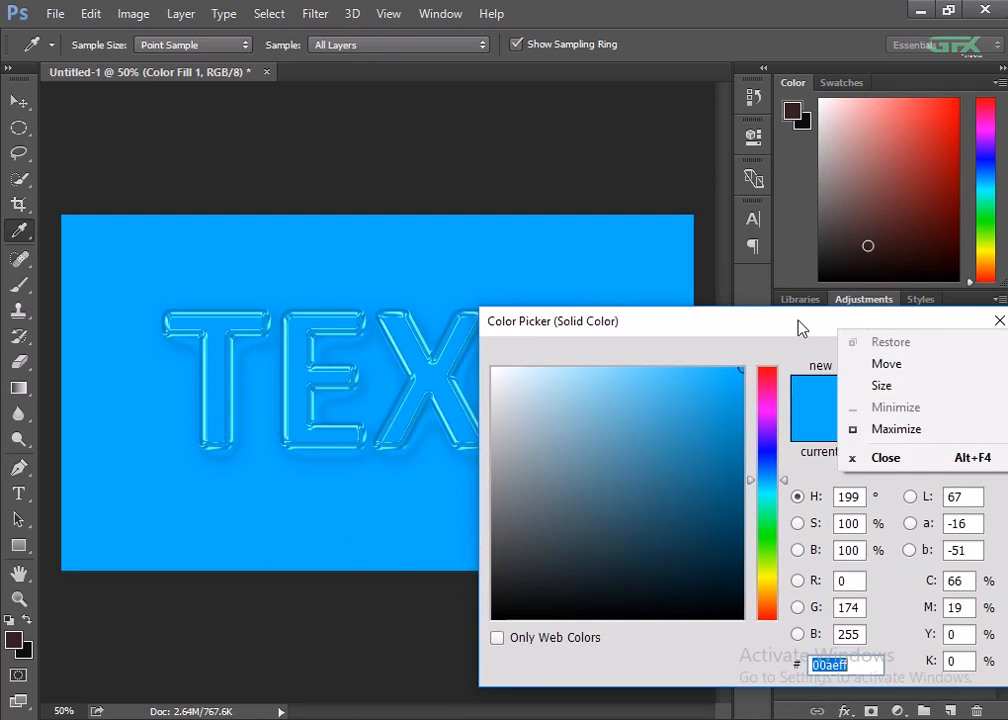
{"action": "left_click", "coordinate": [798, 322]}
{"action": "mouse_move", "coordinate": [783, 488]}
{"action": "left_mouse_down"}
{"action": "mouse_move", "coordinate": [786, 505]}
{"action": "mouse_move", "coordinate": [785, 473]}
{"action": "mouse_move", "coordinate": [786, 607]}
{"action": "mouse_move", "coordinate": [783, 477]}
{"action": "mouse_move", "coordinate": [794, 479]}
{"action": "left_mouse_up"}
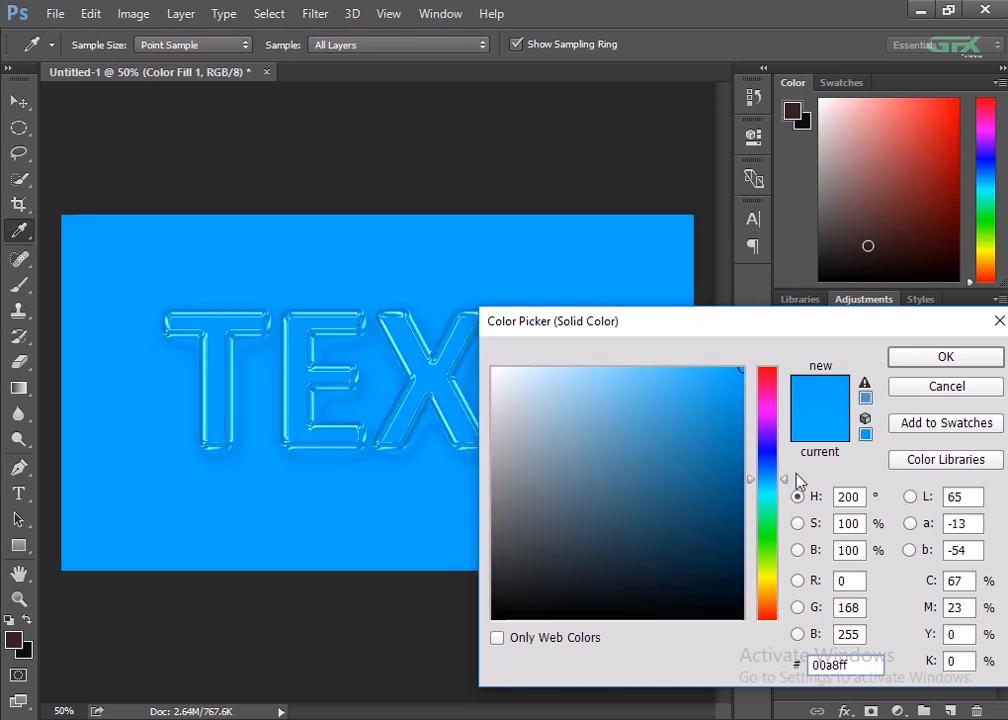
{"action": "left_click", "coordinate": [958, 357]}
{"action": "key", "text": "ctrl+plus"}
{"action": "key", "text": "ctrl+plus"}
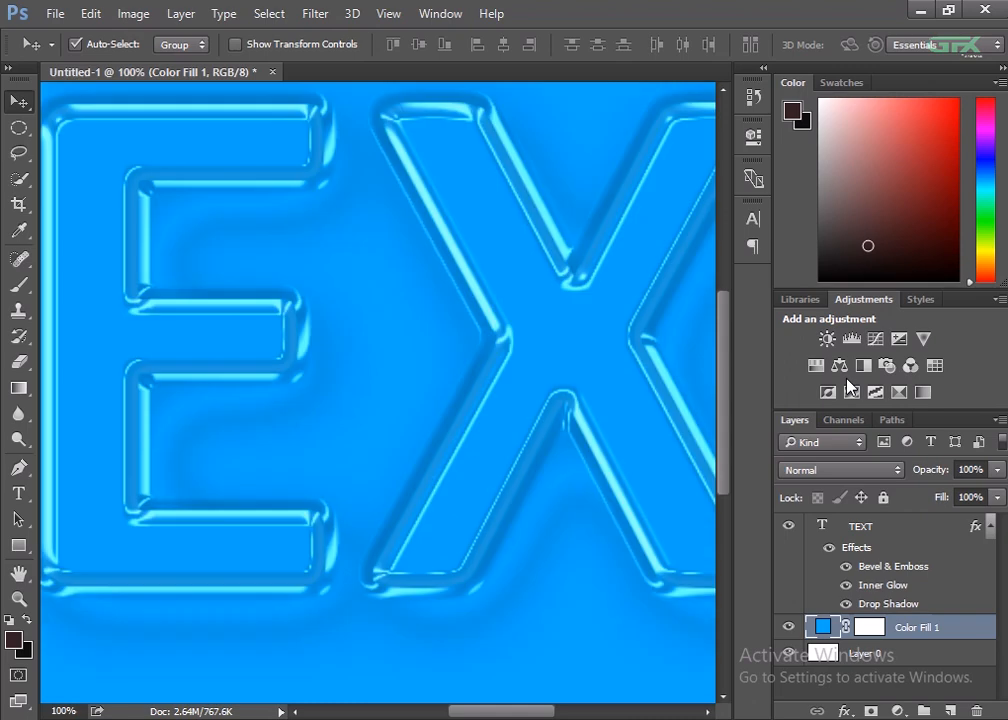